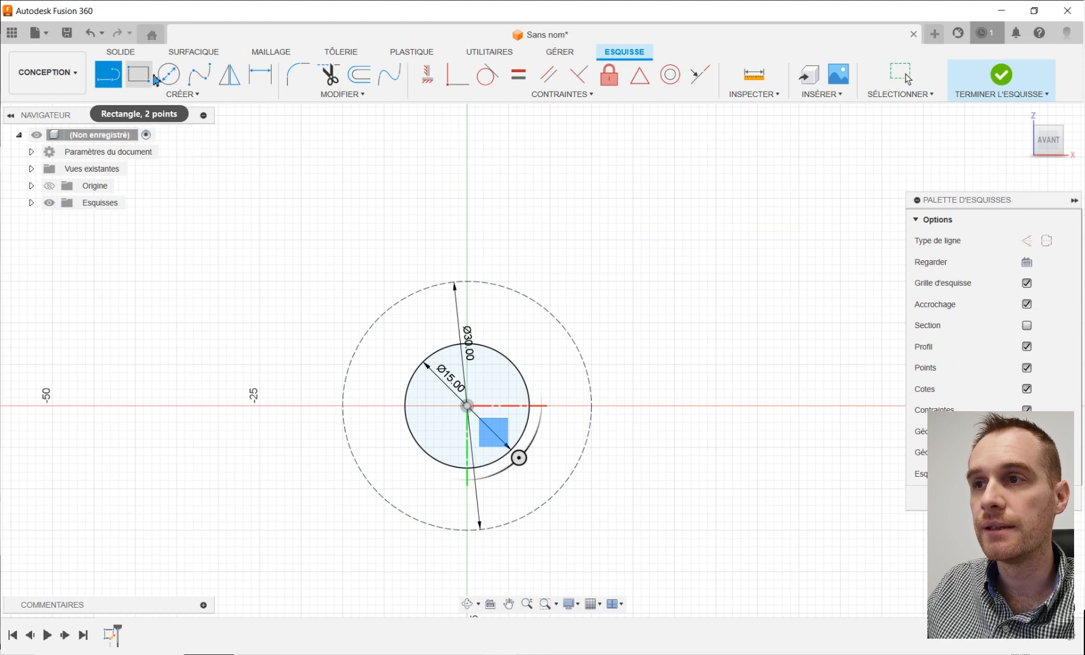
Step: Draw a 28.85 mm diameter circle centred on the origin, entering it as 30 minus 1.15
click(169, 74)
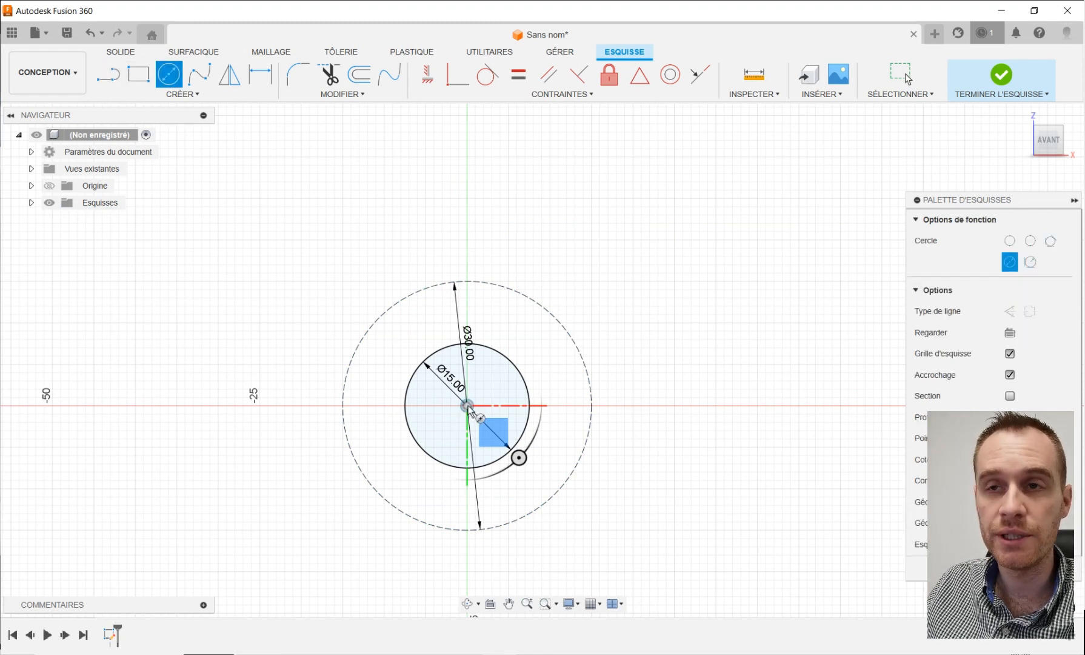
click(467, 405)
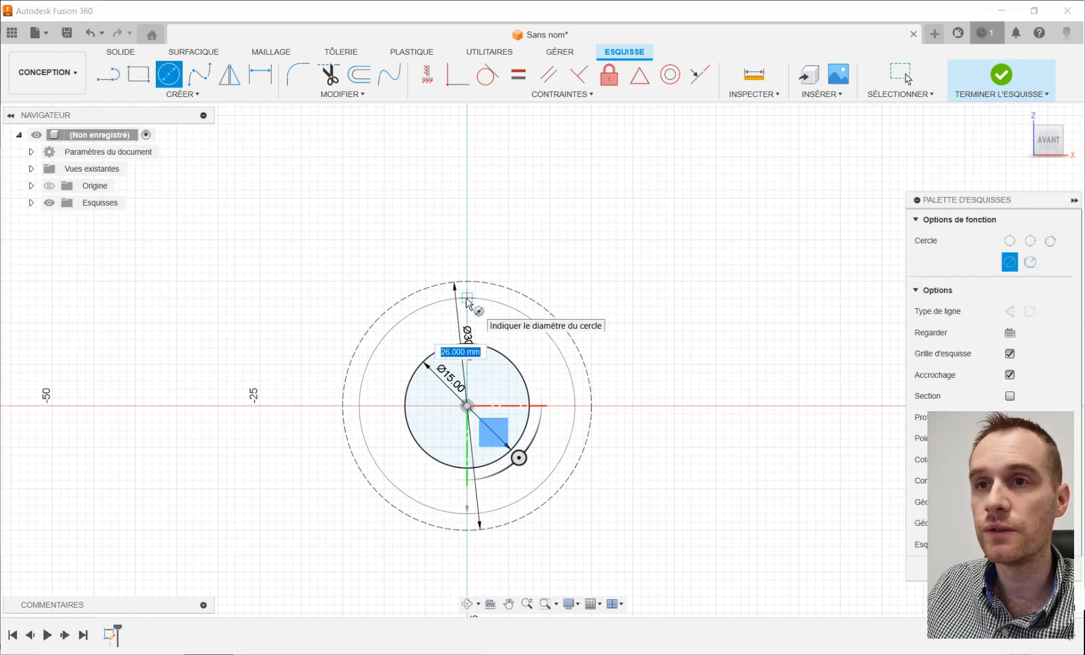
text(30-1)
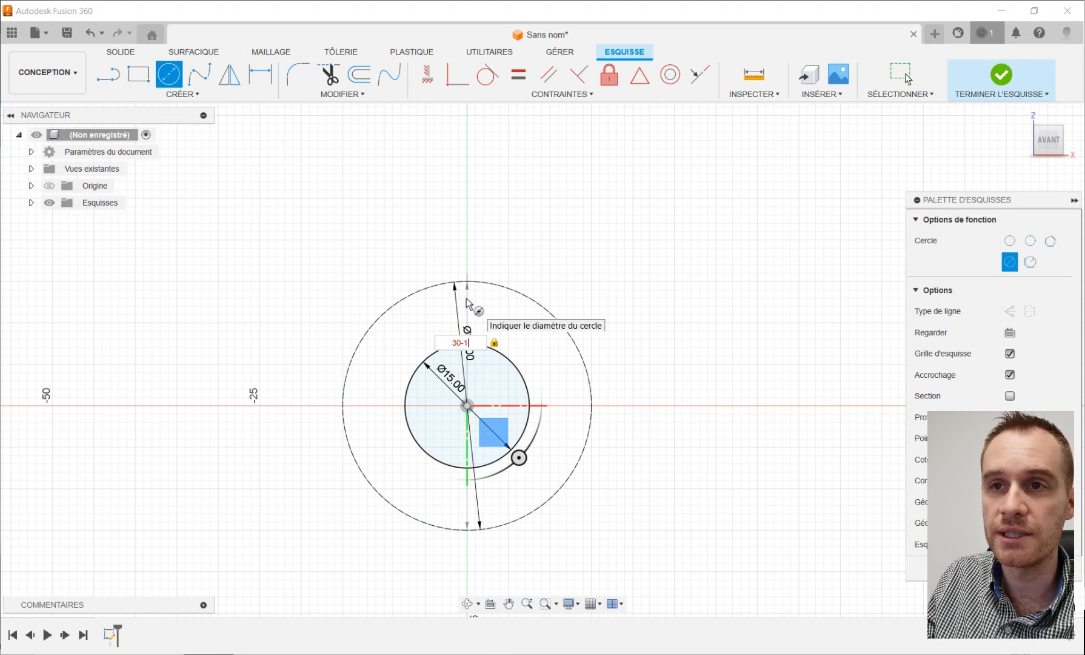
key(BackSpace)
key(Return)
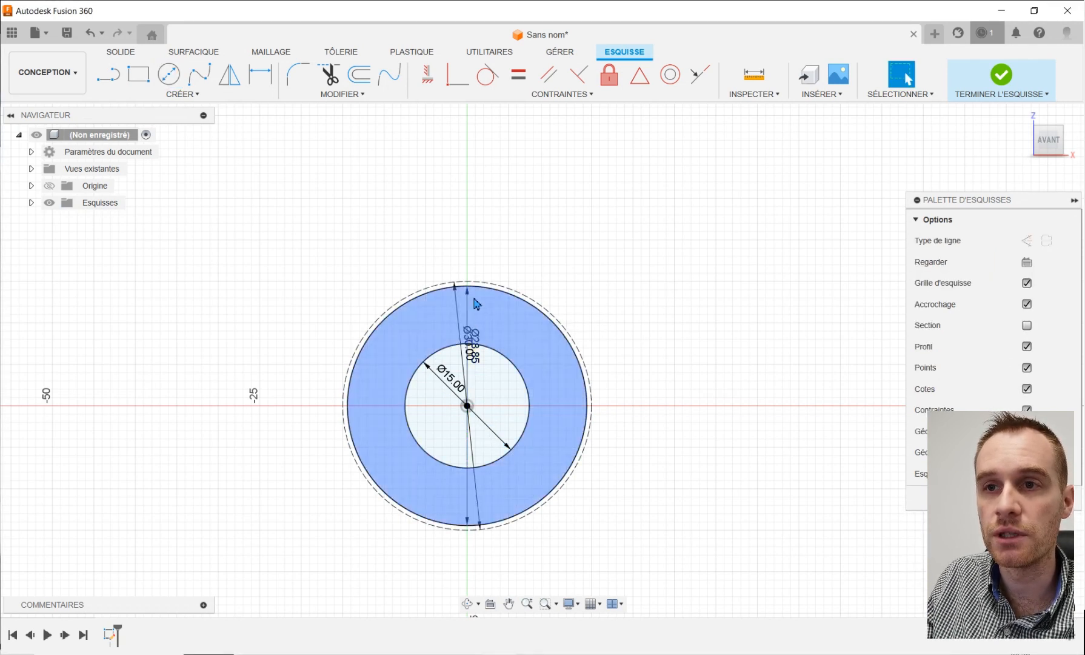
Step: Draw a 0.5 mm horizontal line starting where the 30 mm construction circle crosses the vertical axis at its highest point
scroll(469, 304, up, 5)
click(494, 281)
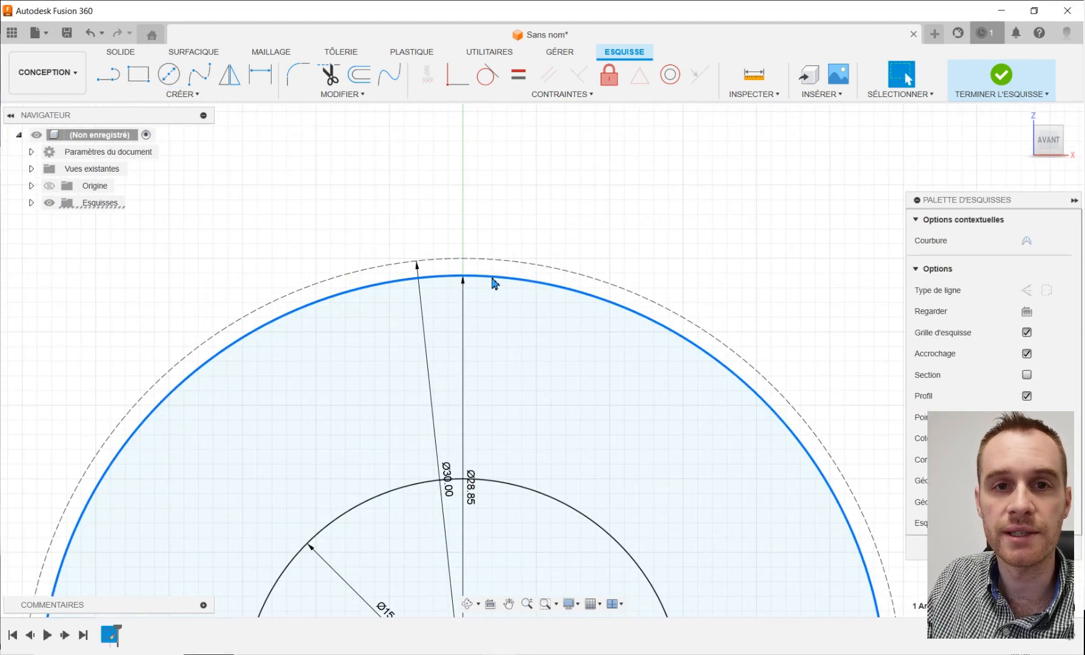
scroll(471, 193, up, 2)
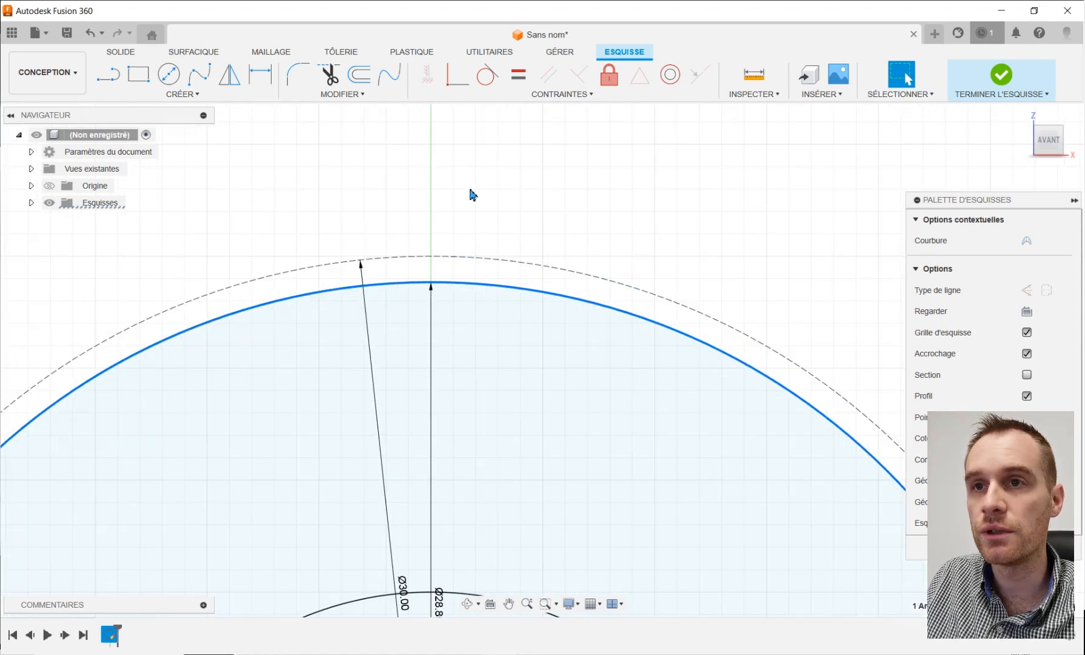
scroll(476, 210, up, 2)
scroll(444, 265, up, 2)
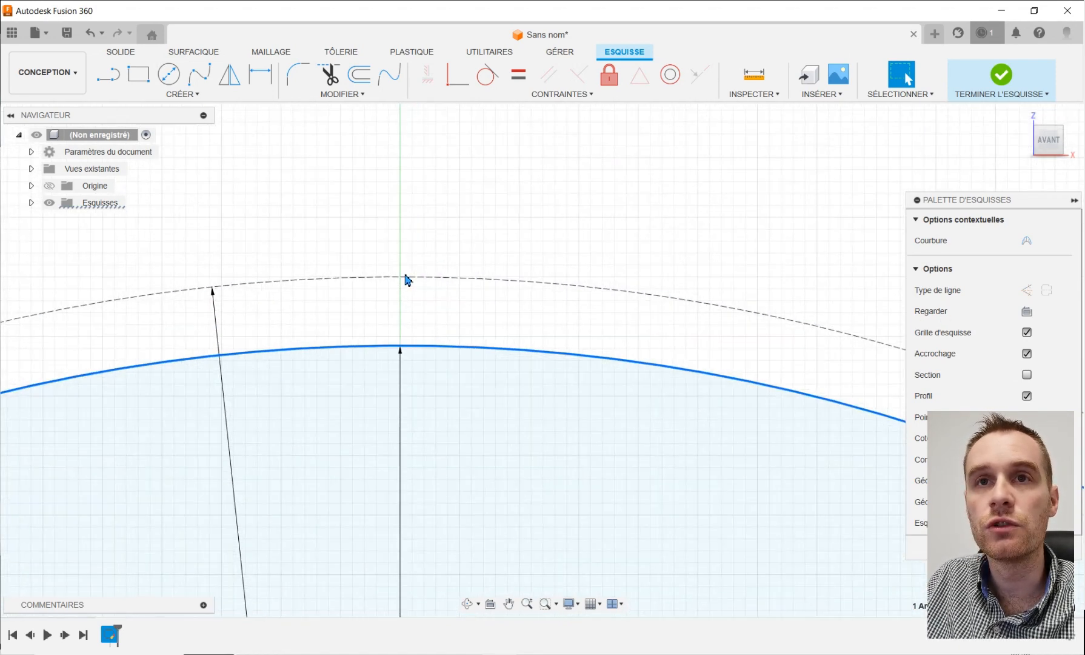
click(107, 85)
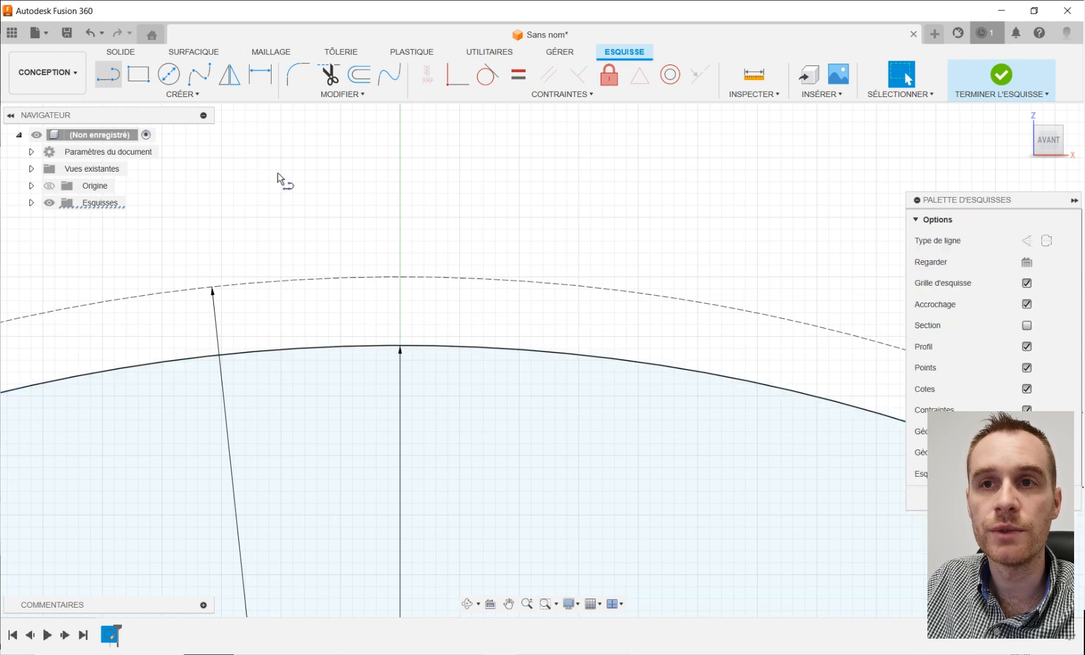
scroll(405, 303, up, 2)
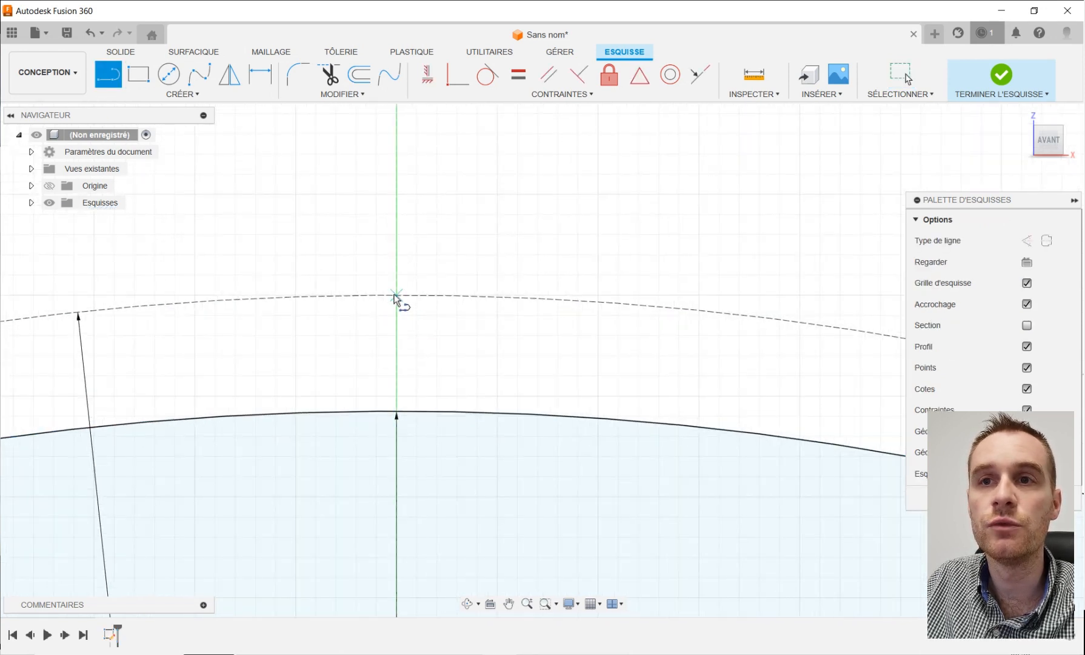
click(394, 293)
text(0.5)
key(Return)
key(Escape)
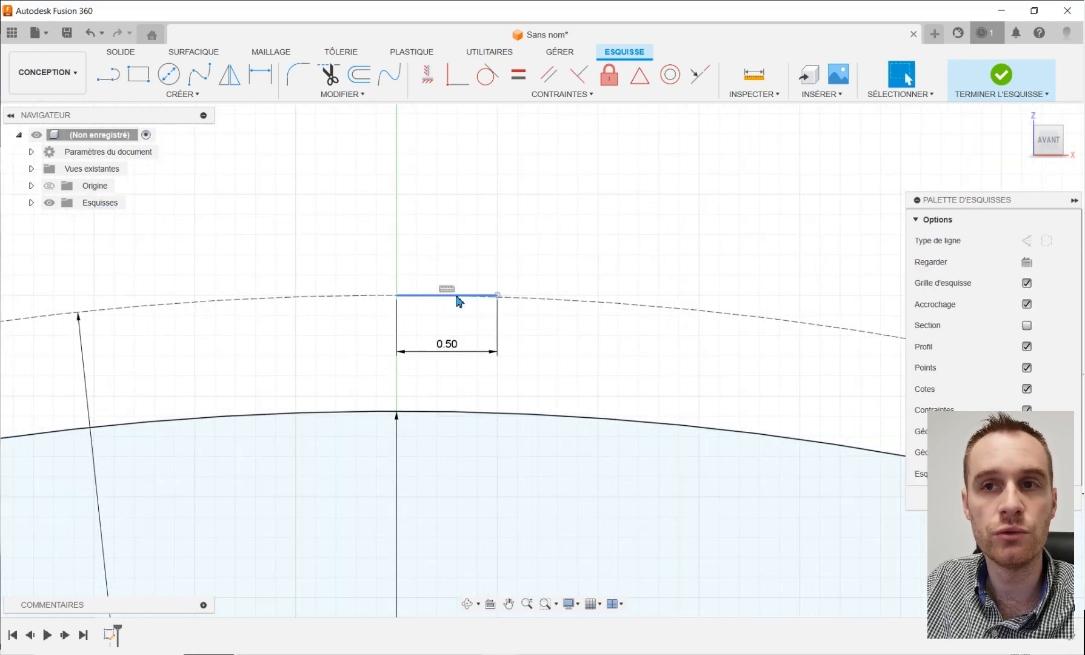
Step: Draw a slanted line from the free end of the 0.5 mm line outward and down to the 28.85 mm circle
scroll(467, 305, up, 1)
click(112, 81)
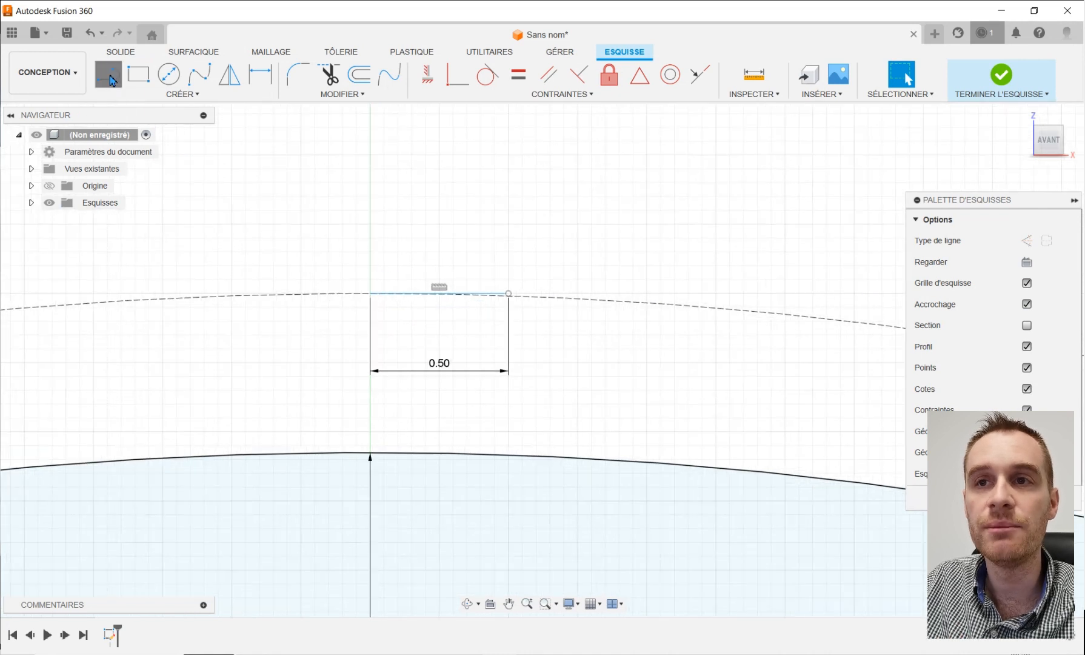
click(509, 294)
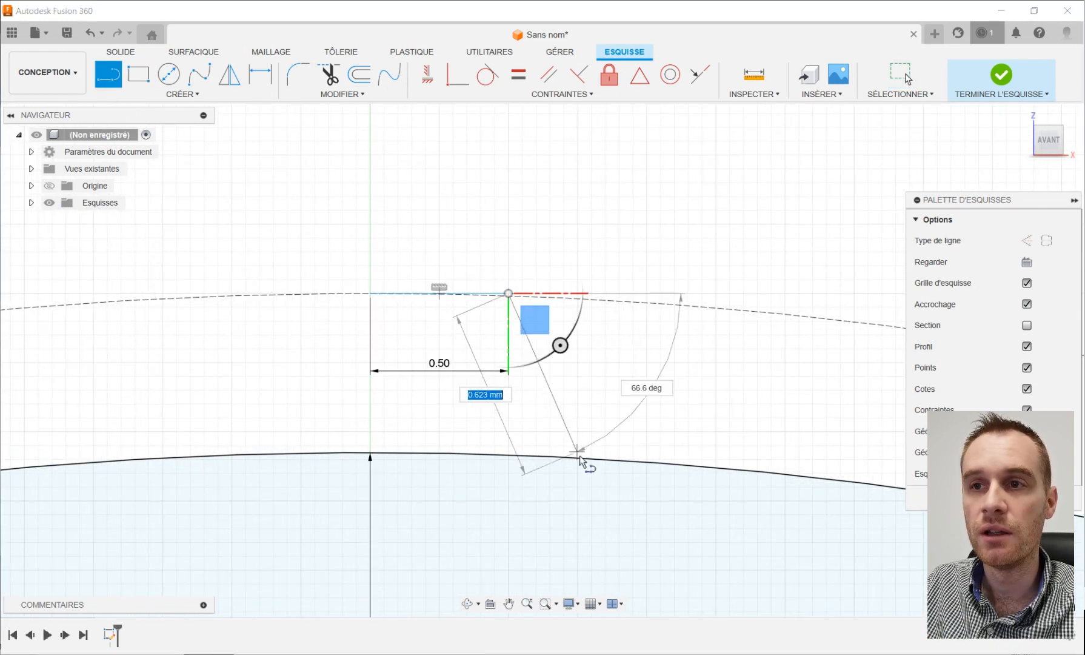
click(580, 457)
key(Escape)
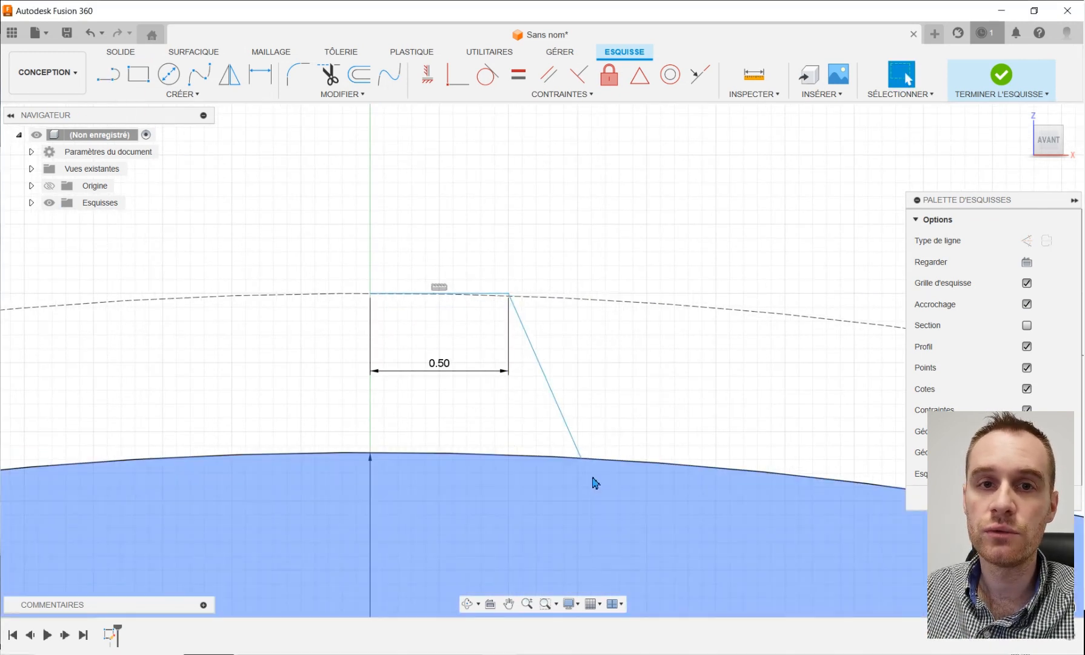
Step: Dimension the horizontal distance from the circle centre to the slanted line's lower end as 0.75 mm
scroll(497, 312, down, 8)
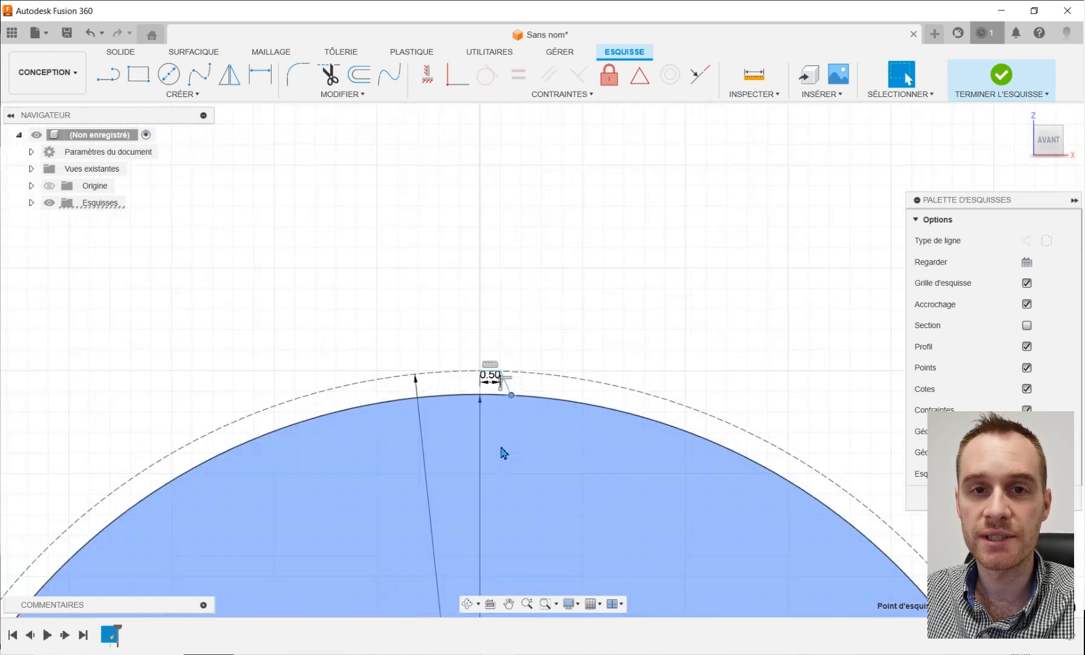
scroll(462, 408, down, 3)
scroll(487, 506, up, 4)
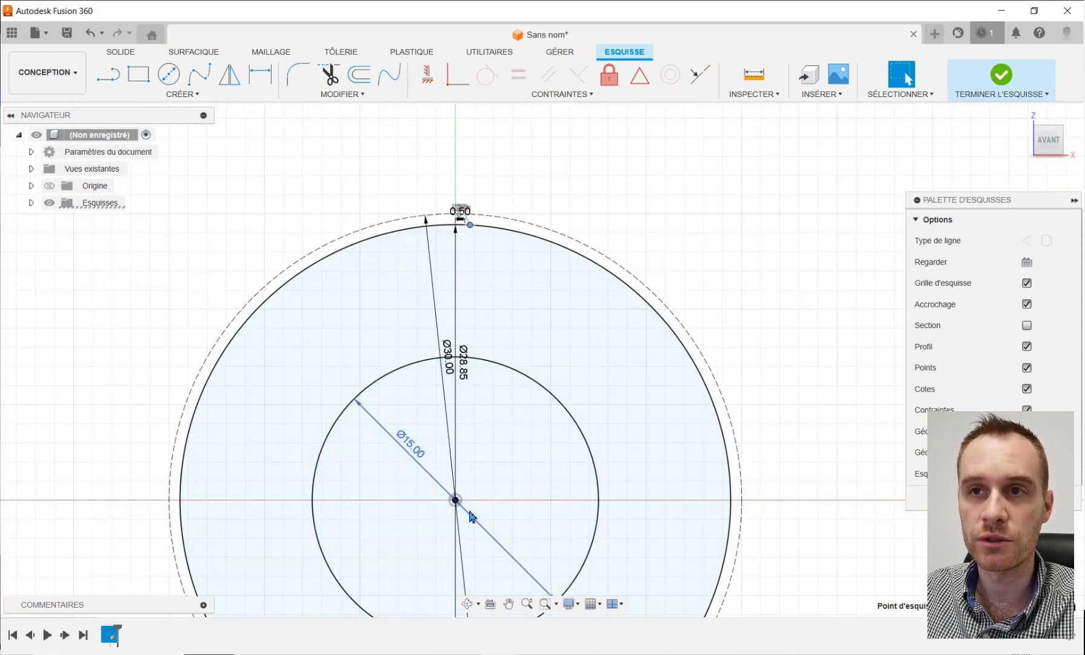
click(456, 501)
key(d)
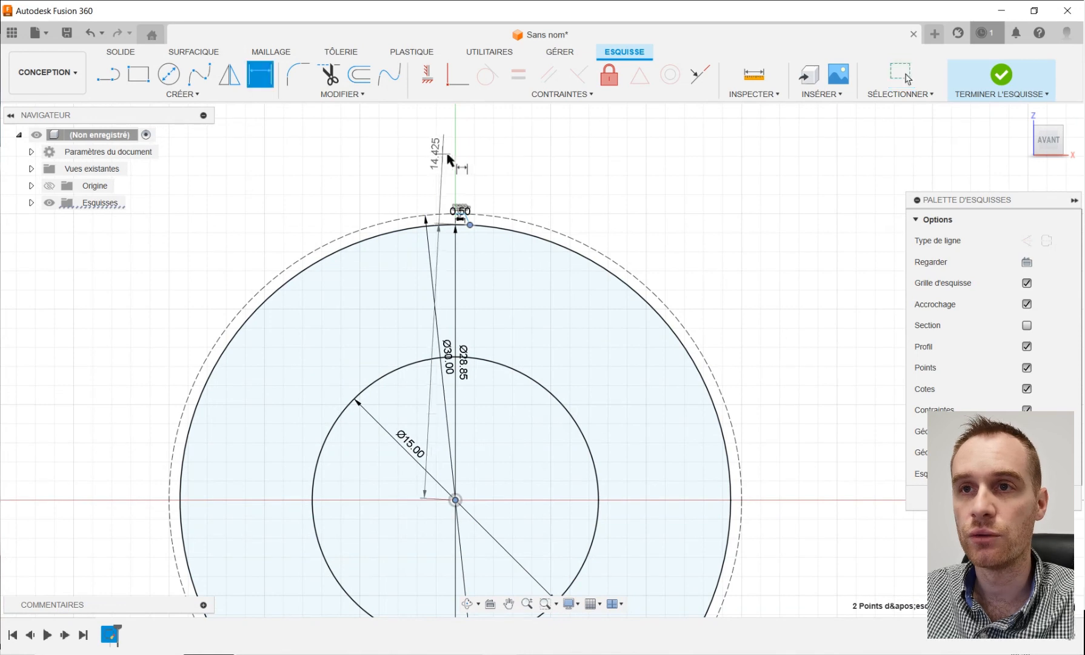
scroll(459, 206, up, 2)
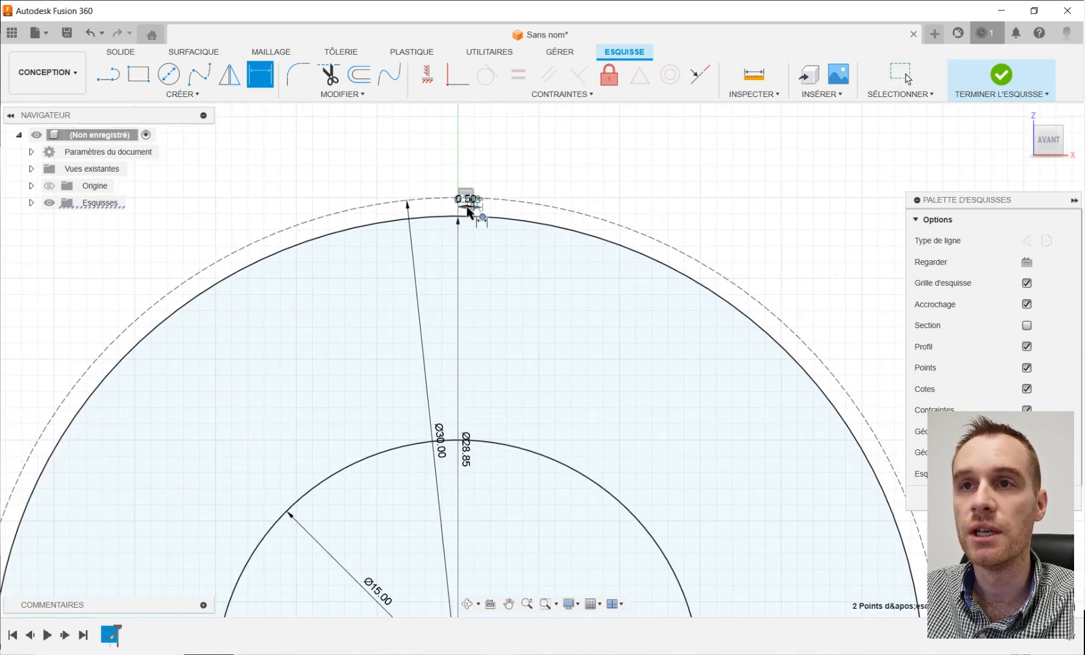
scroll(468, 210, up, 2)
click(471, 161)
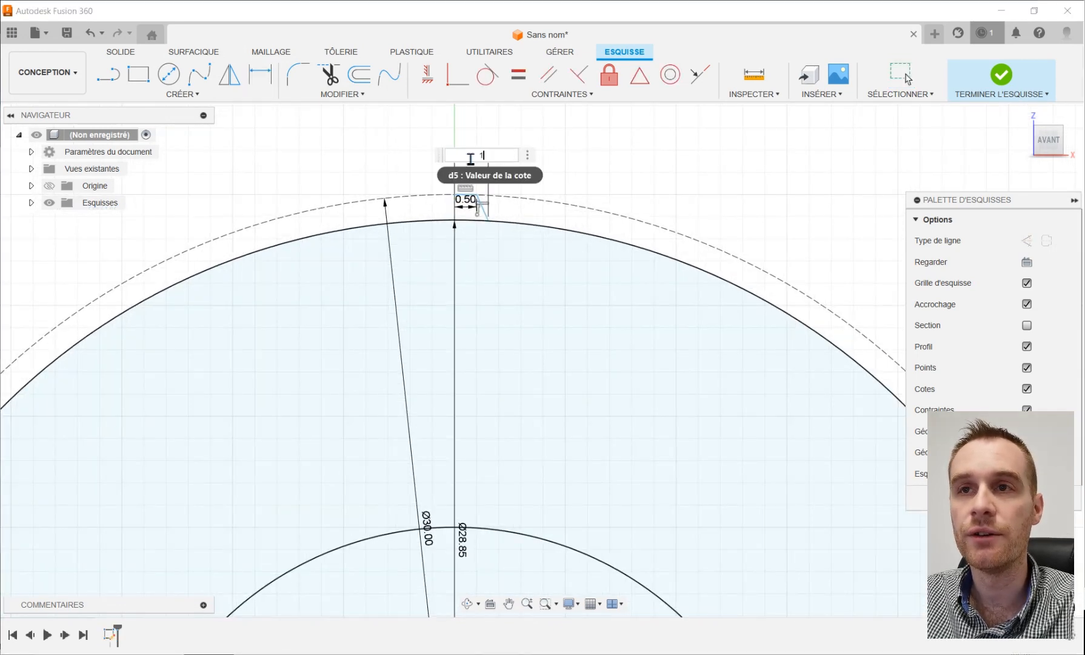
key(Return)
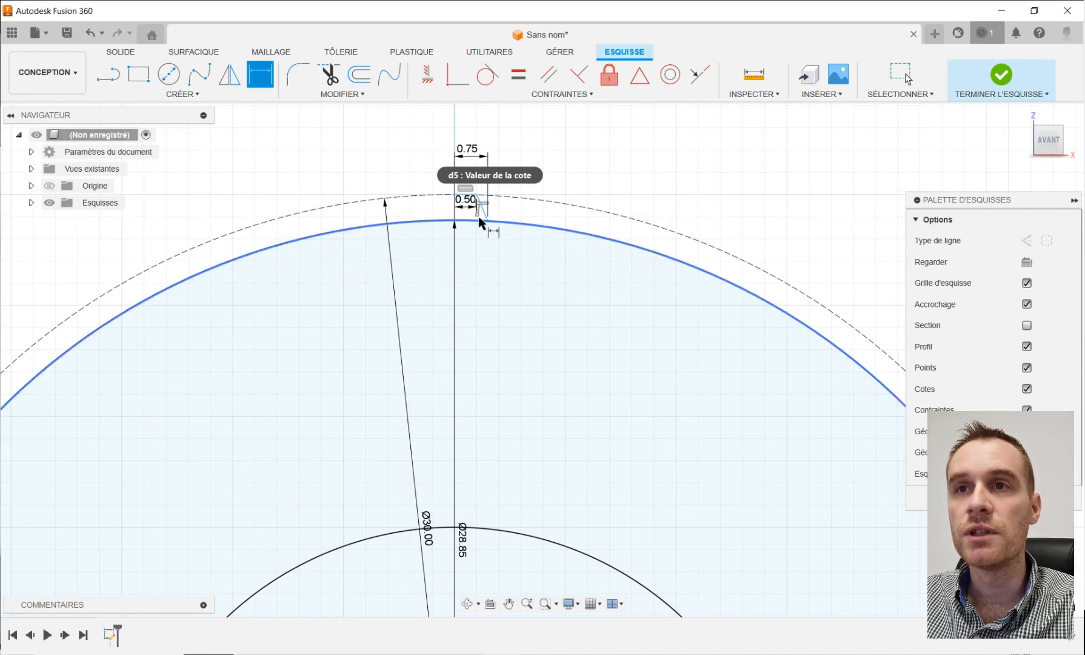
scroll(466, 182, up, 2)
scroll(565, 150, up, 2)
scroll(601, 194, up, 2)
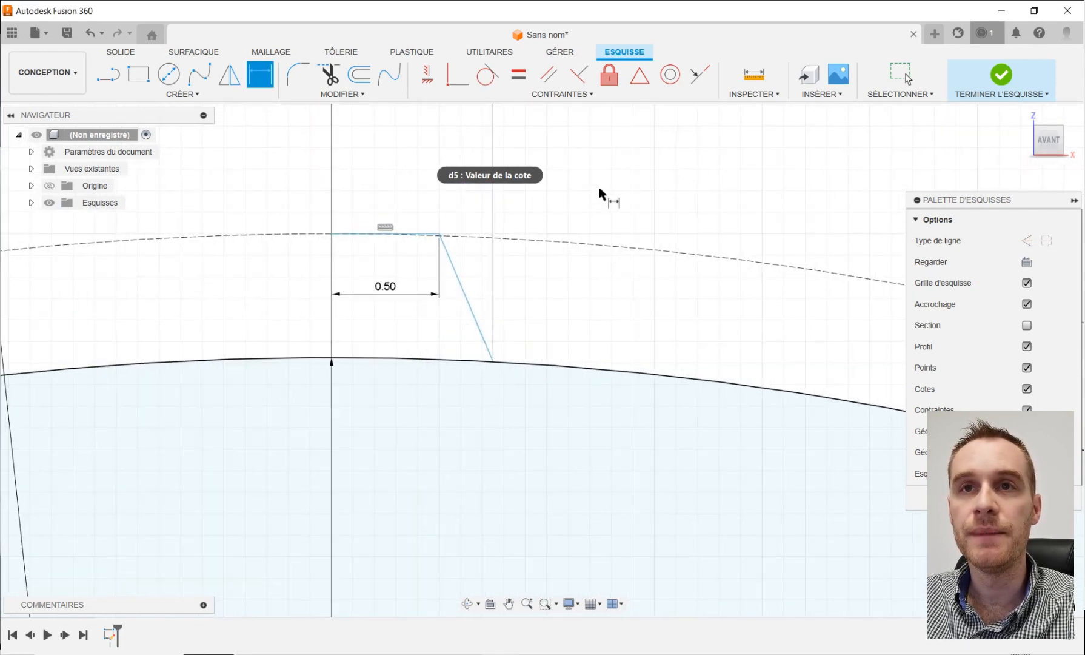
scroll(545, 244, down, 1)
key(Escape)
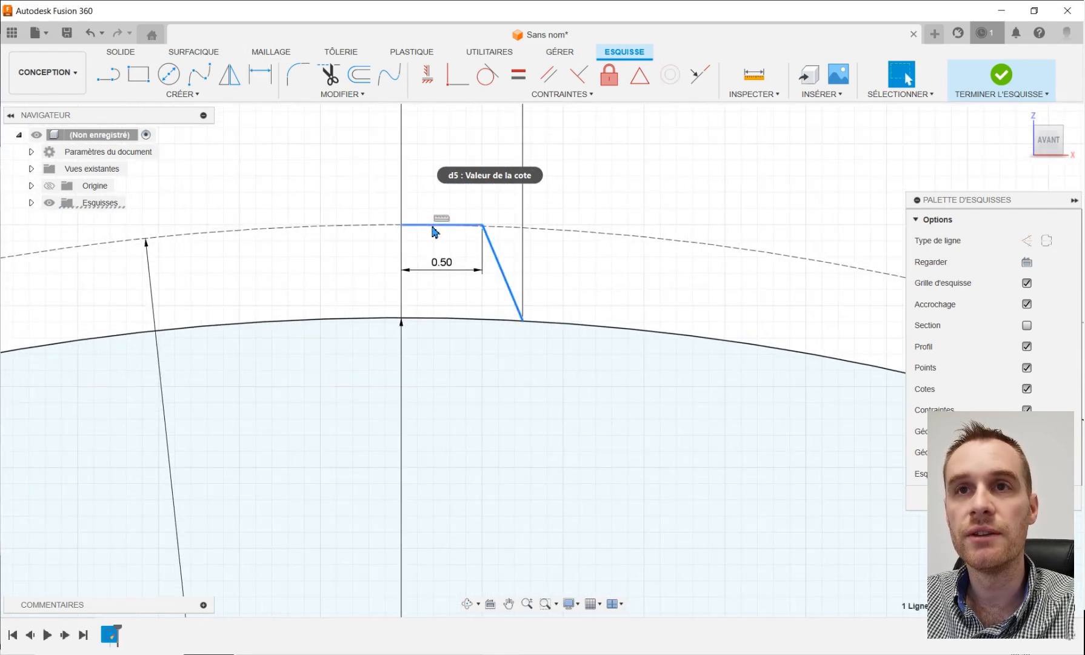
Step: Show the origin geometry and mirror the two tooth lines about the vertical centre line through the origin
click(229, 74)
scroll(371, 153, down, 5)
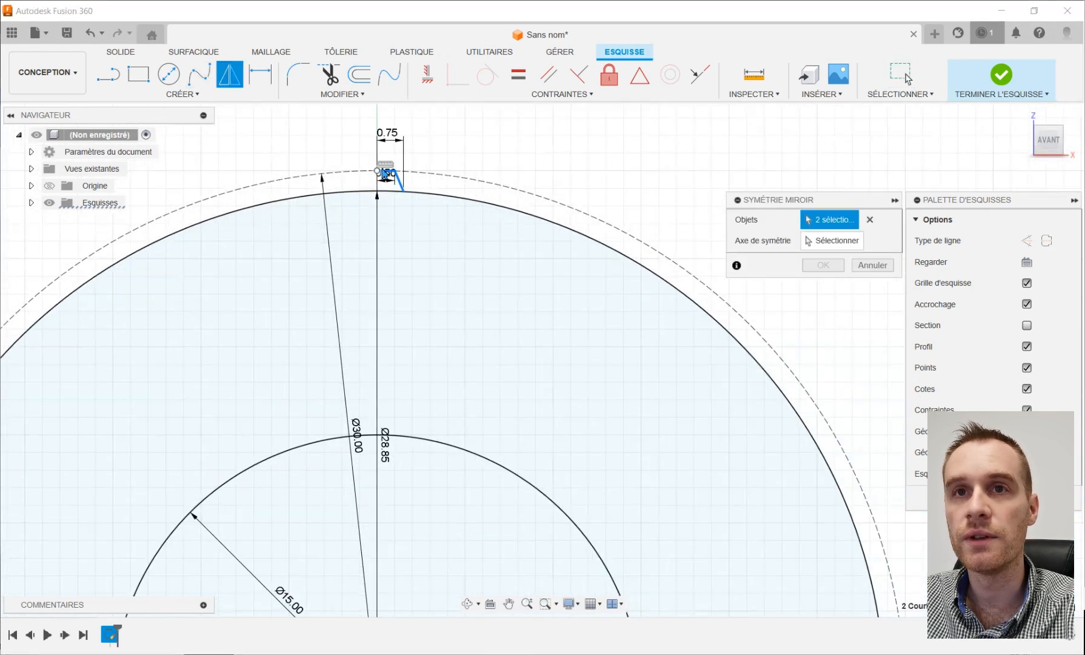
scroll(386, 179, down, 2)
click(820, 248)
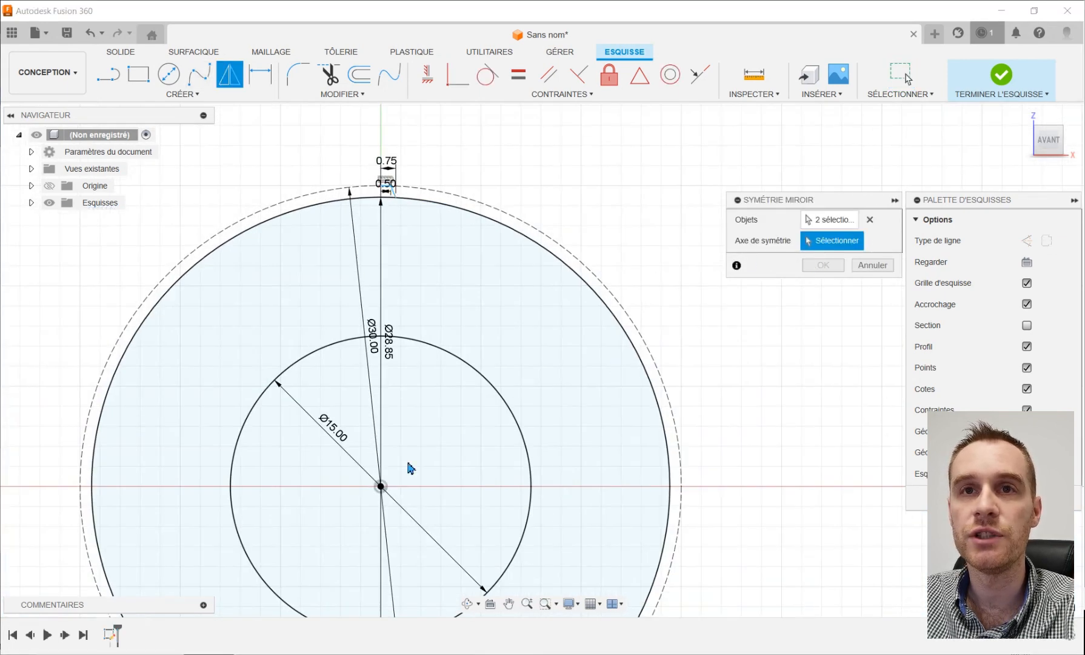
mouse_move(690, 355)
shift+middle_down()
mouse_move(636, 364)
mouse_move(789, 274)
shift+middle_up()
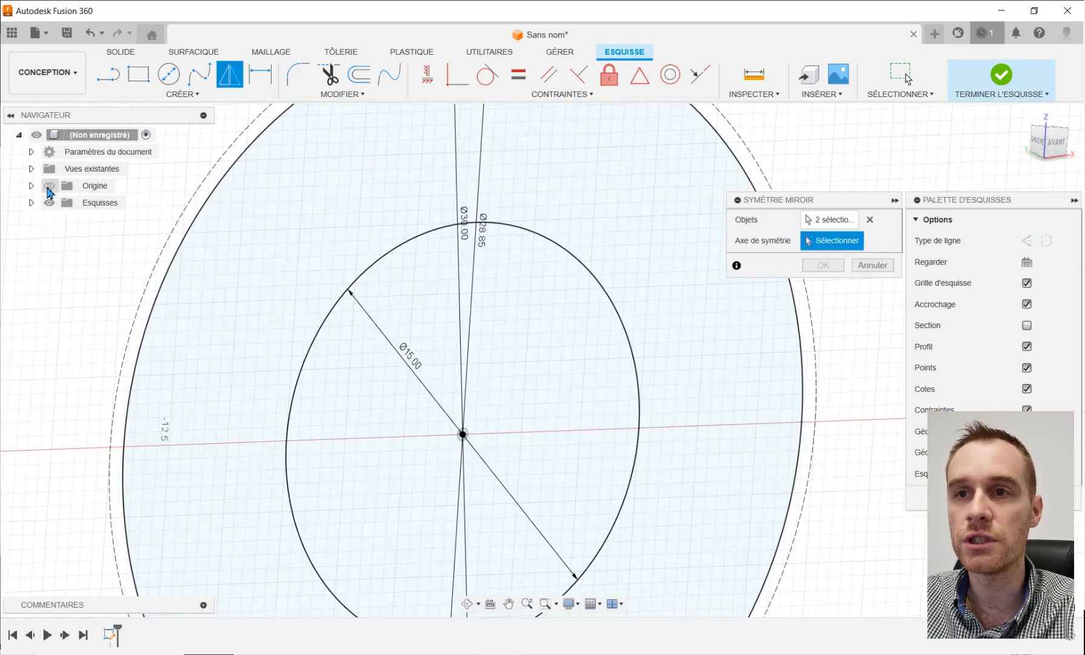
click(48, 187)
click(470, 383)
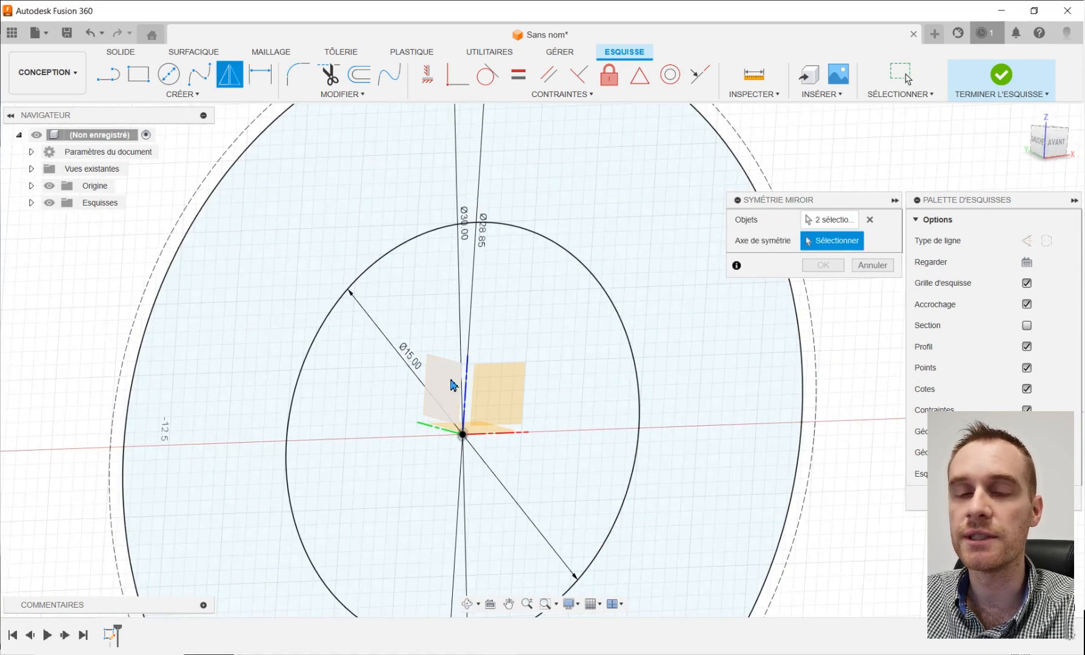
click(824, 265)
Step: Extrude both halves of the tooth together with the ring profile by 15 mm as a new body
scroll(564, 339, down, 3)
scroll(574, 163, up, 3)
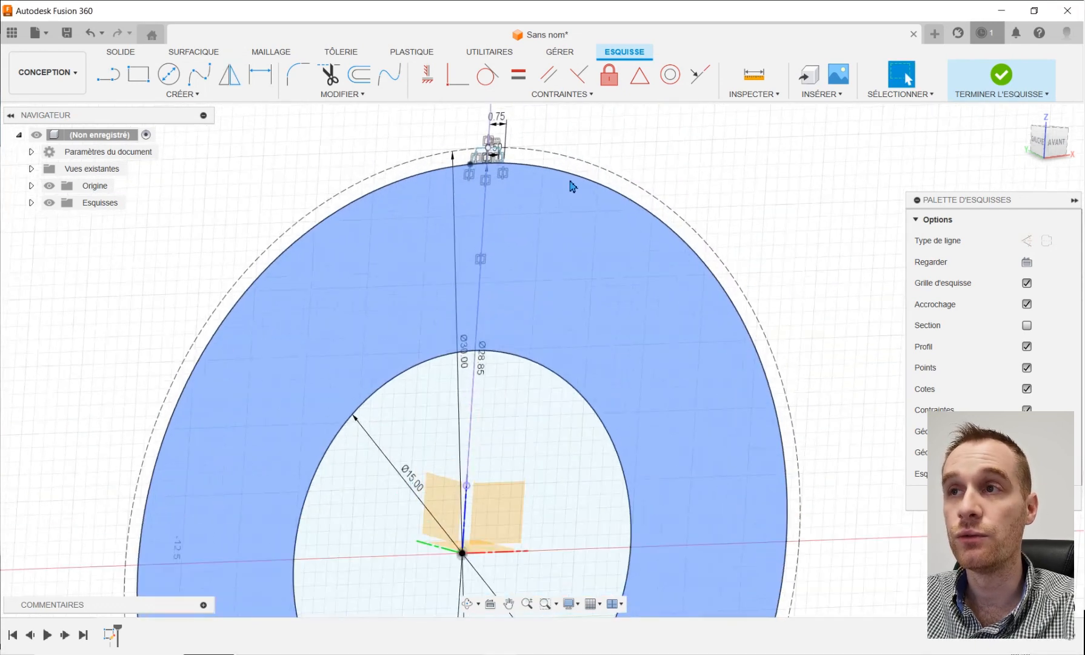
shift+middle_drag(572, 185, 505, 138)
scroll(504, 138, up, 6)
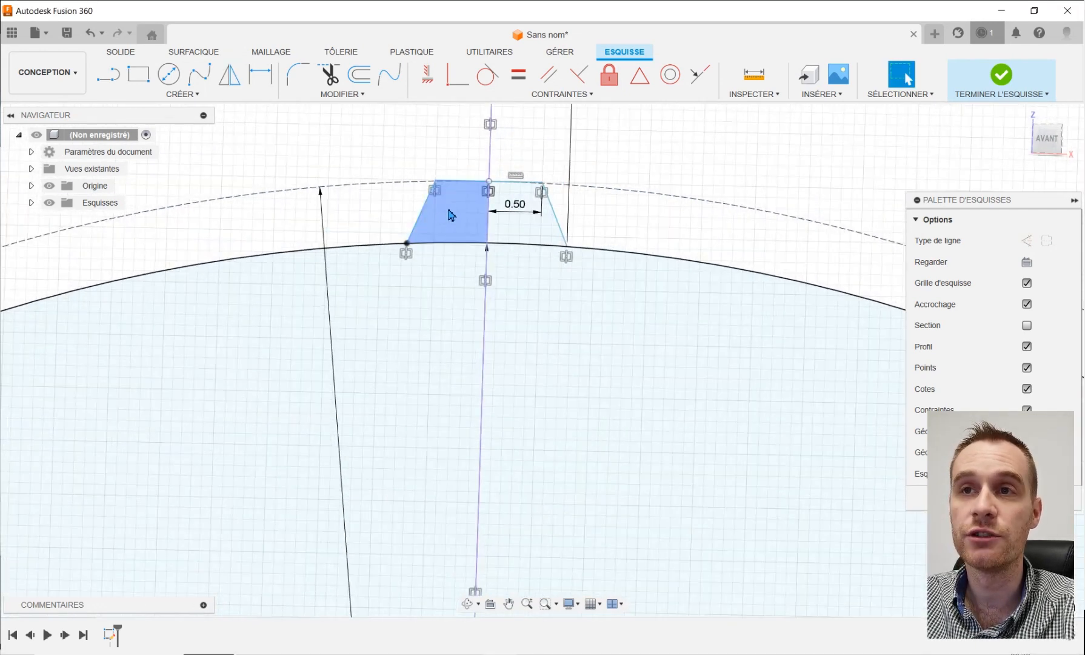
click(451, 215)
ctrl+click(525, 239)
ctrl+click(548, 282)
mouse_move(529, 194)
shift+middle_down()
mouse_move(529, 237)
mouse_move(549, 232)
shift+middle_up()
click(1035, 498)
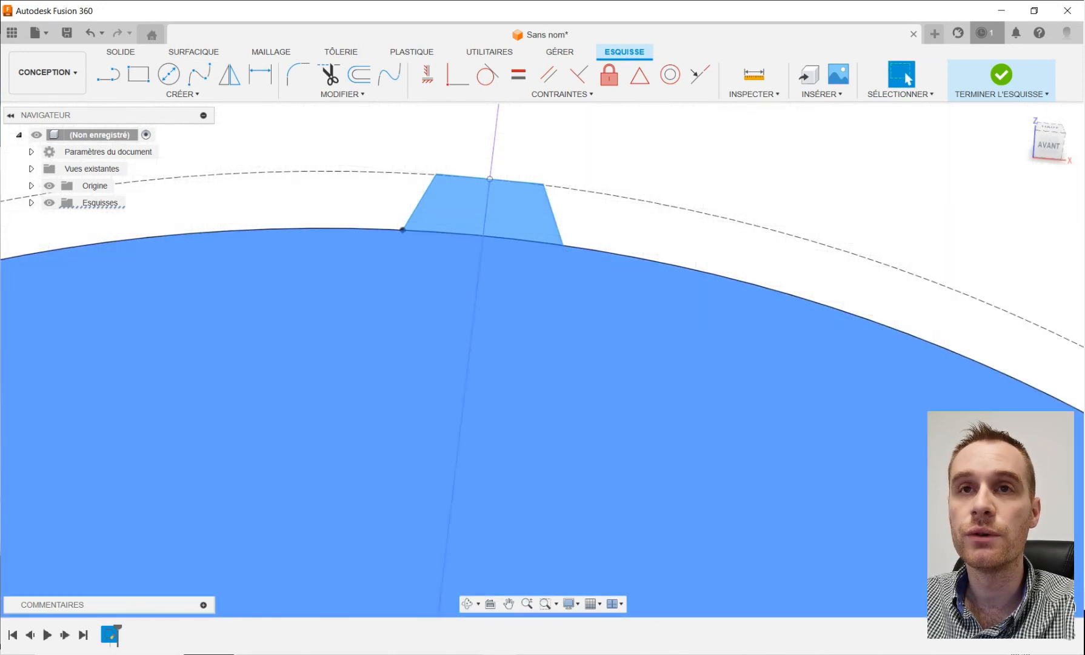
scroll(585, 254, down, 5)
click(145, 82)
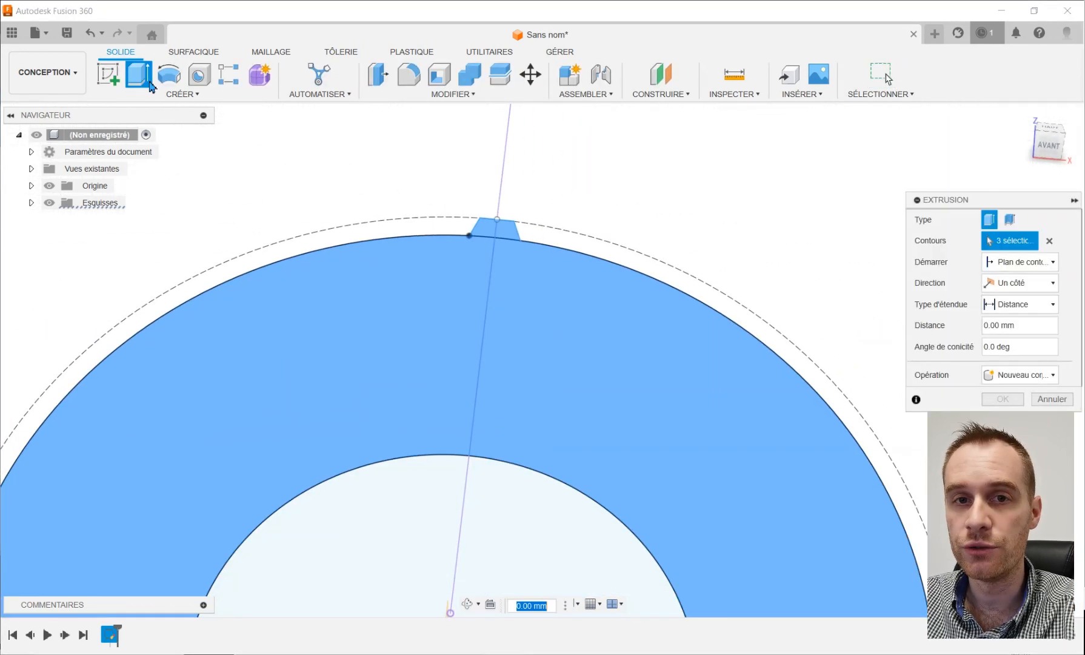
text(15)
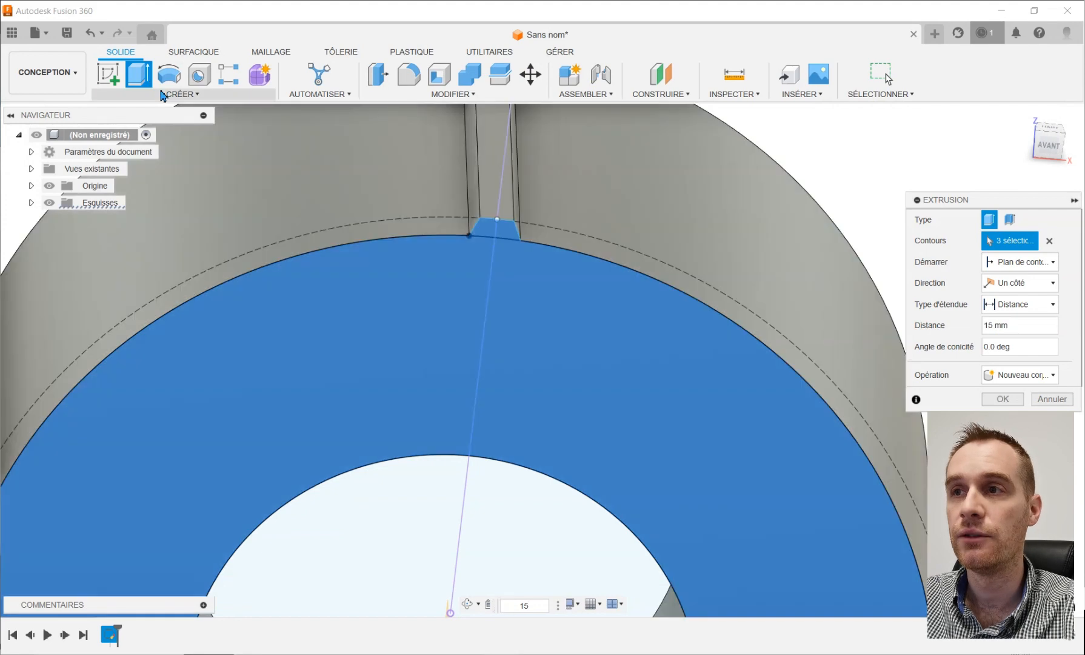
key(Return)
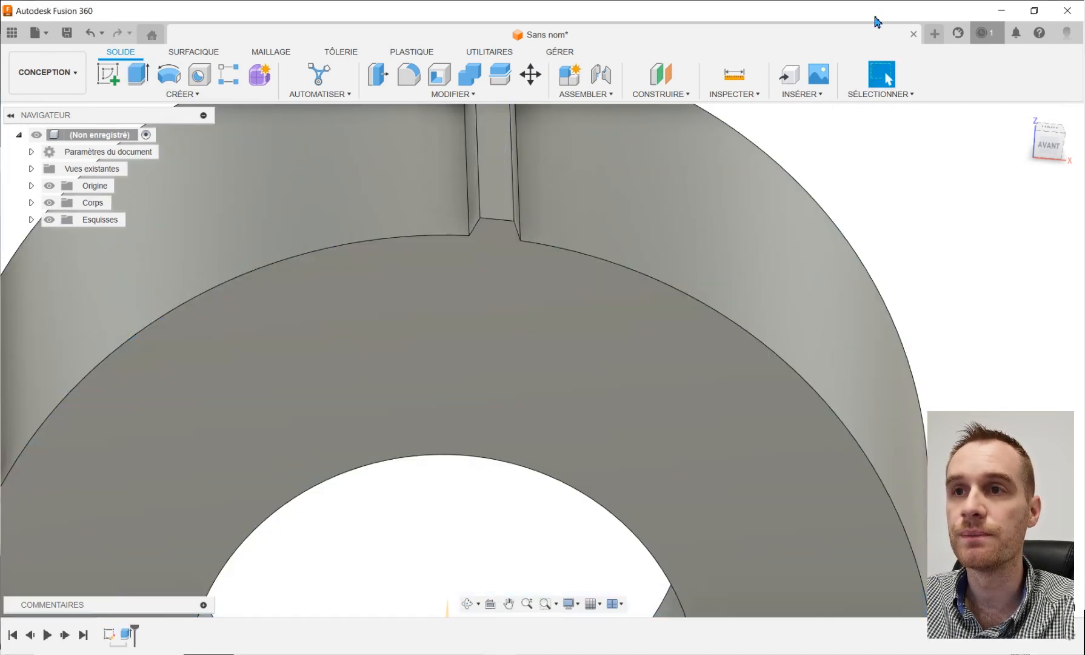
Step: Fillet the four long edges of the tooth, two at its tip and two at its base, with a 0.1 mm radius
scroll(667, 274, down, 3)
shift+middle_drag(666, 274, 598, 252)
scroll(588, 247, up, 5)
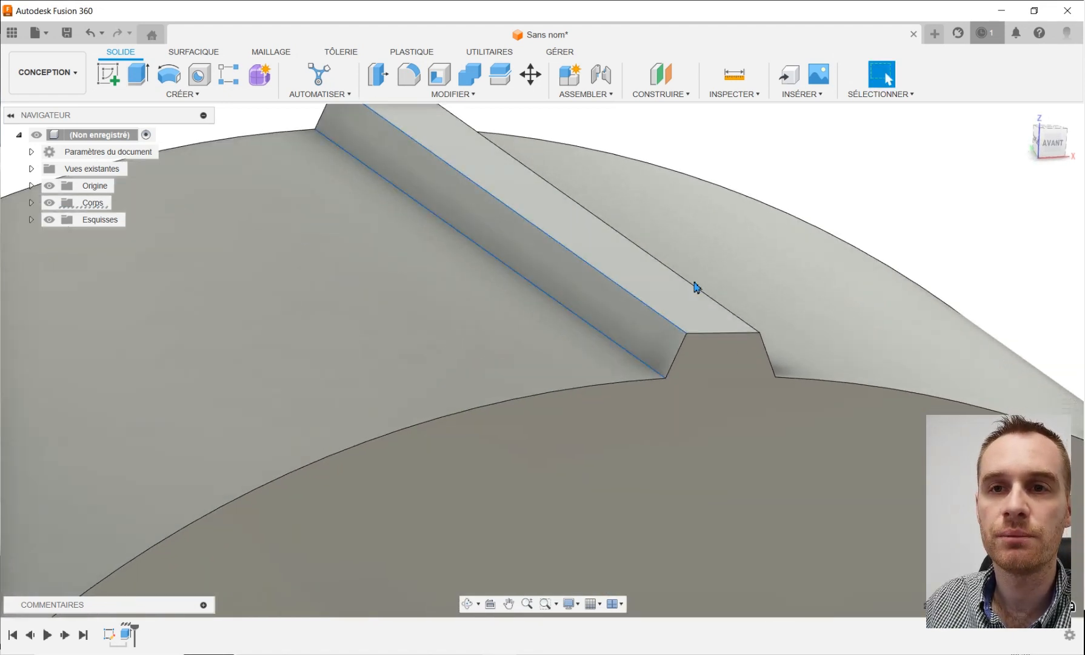
shift+middle_drag(695, 286, 414, 112)
click(408, 77)
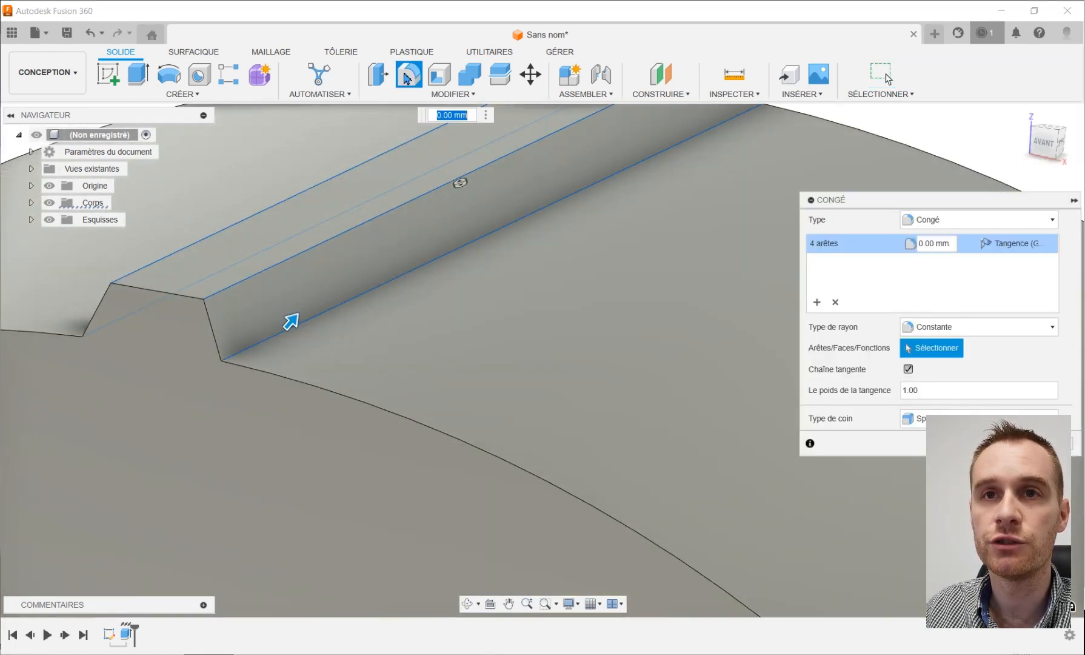
text(1)
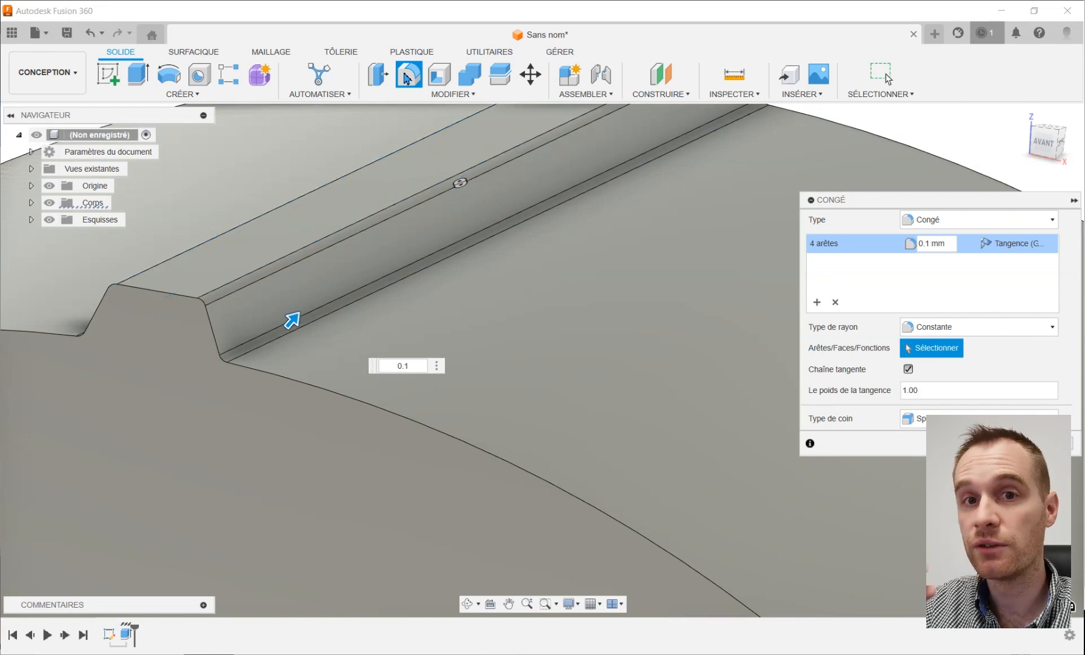
key(Return)
Step: Begin a circular pattern of features and include both the wheel's extrusion and the tooth's fillet
scroll(91, 295, down, 4)
shift+middle_drag(145, 321, 266, 273)
scroll(278, 271, down, 3)
shift+middle_drag(412, 257, 364, 310)
click(182, 94)
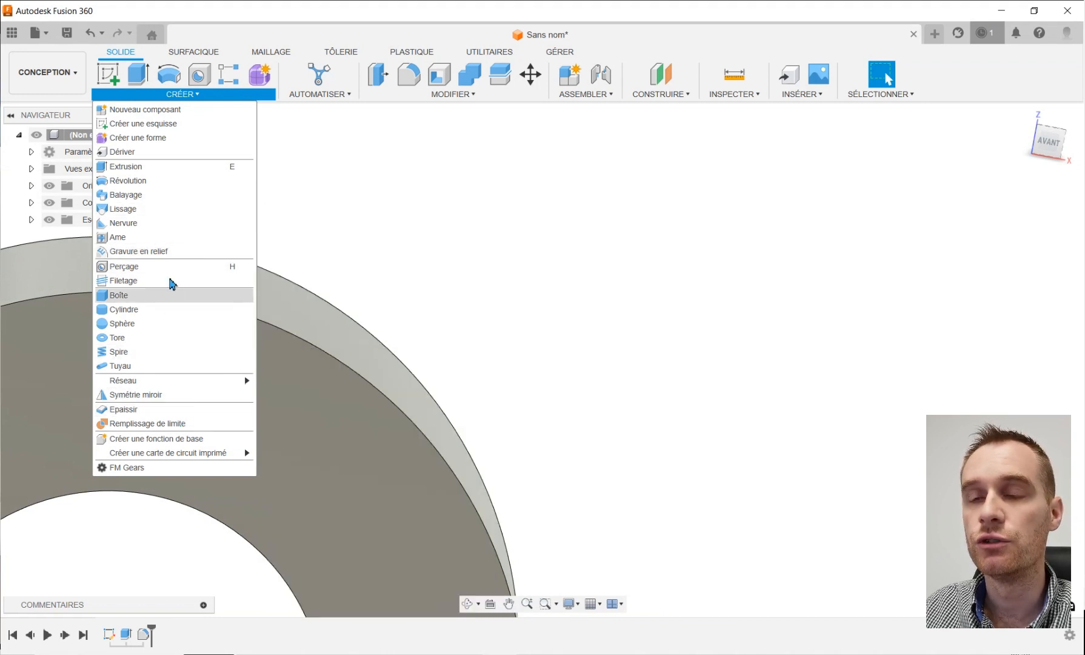
mouse_move(194, 381)
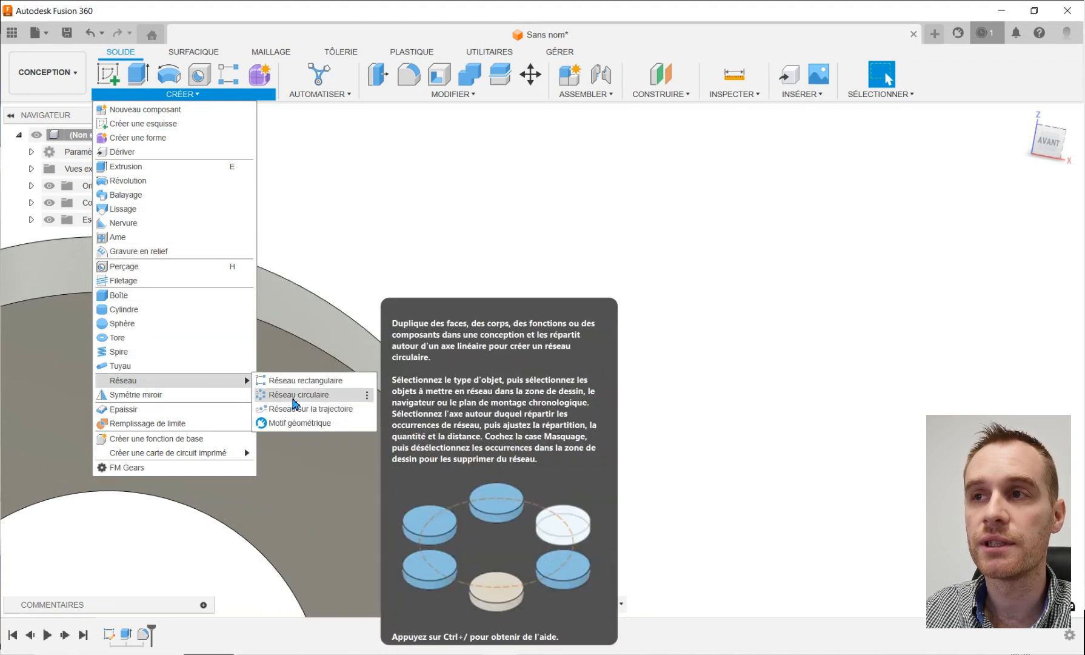
click(272, 395)
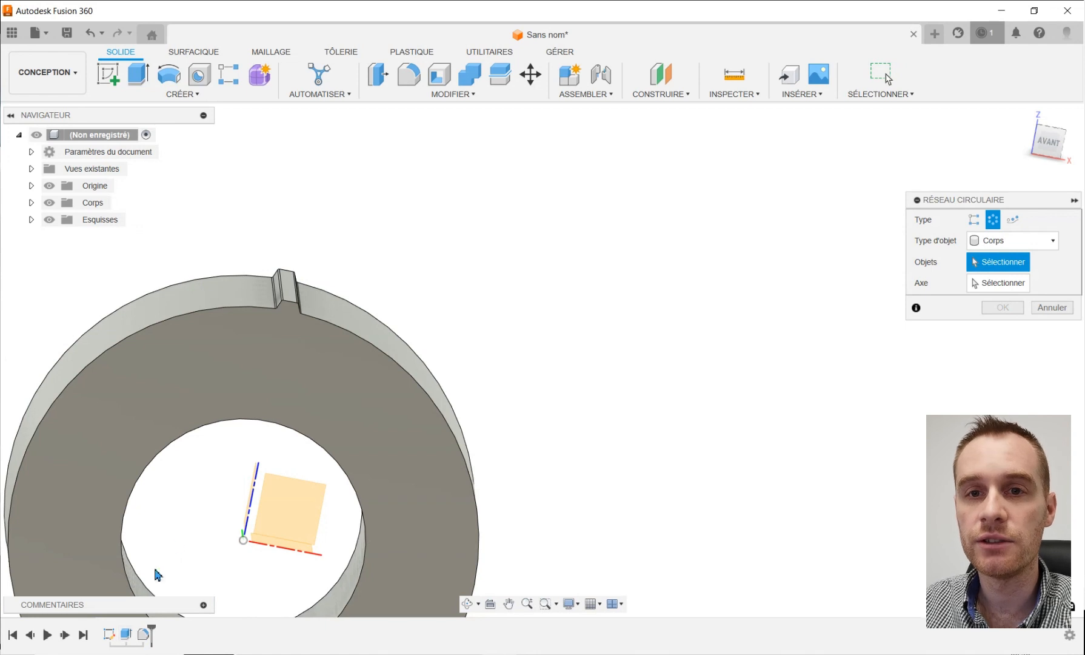
scroll(377, 363, down, 2)
click(1013, 241)
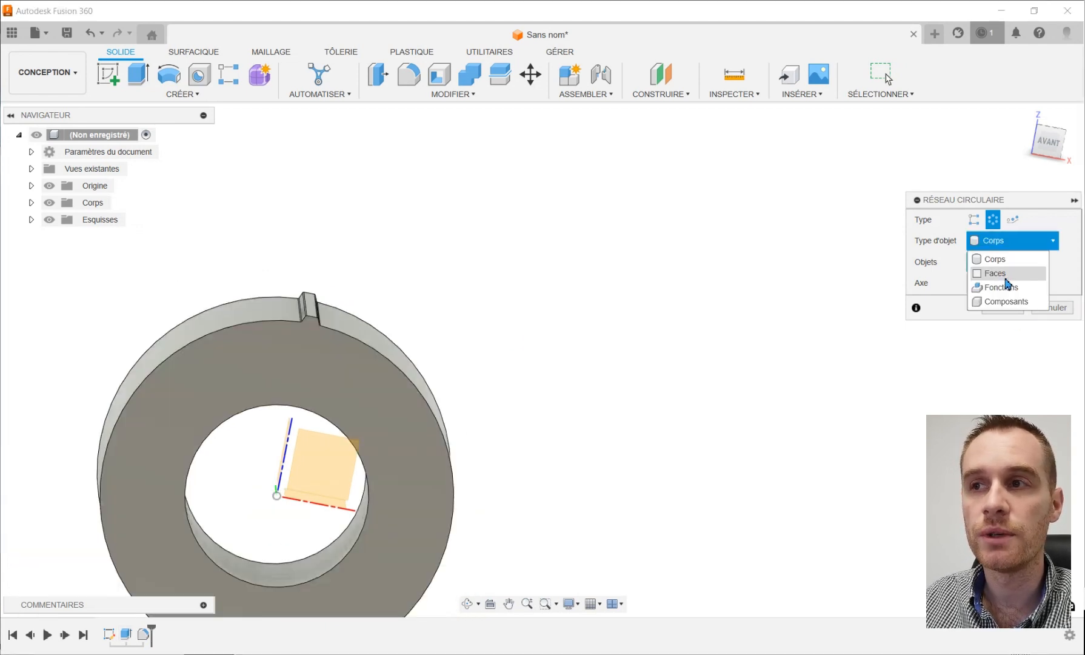
click(1007, 285)
click(145, 640)
click(127, 635)
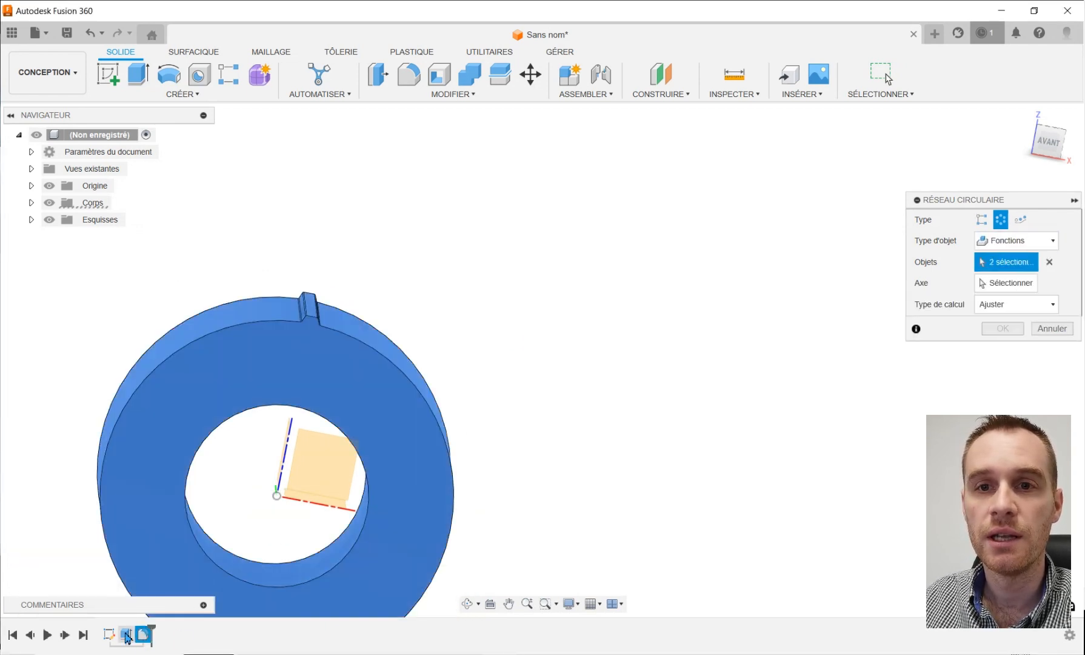
Step: Set the Y origin axis as the pattern's axis and create 32 instances over the full circle
click(1006, 284)
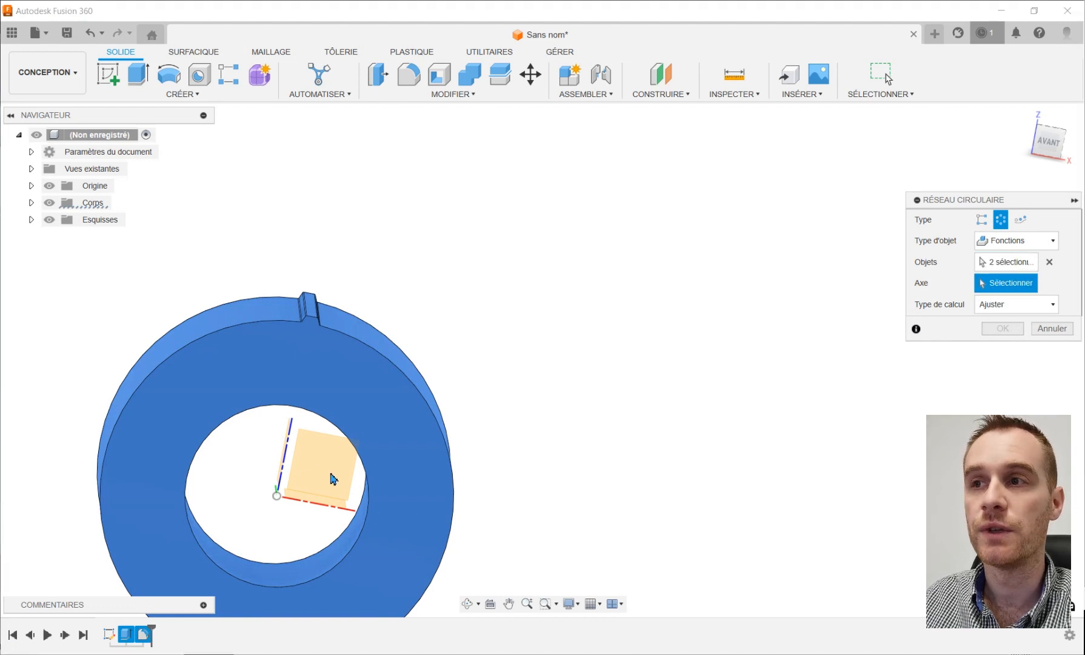
click(277, 503)
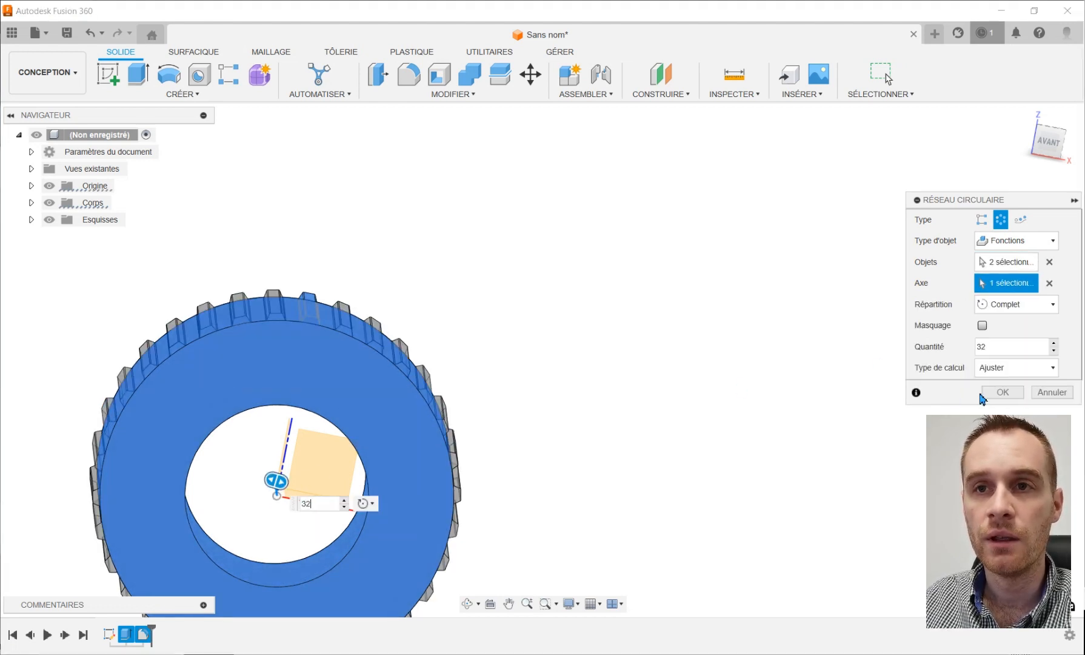
key(Return)
Step: Sketch a circle centred on the origin on the wheel's rear face, slightly larger than the ring of teeth, and finish the sketch
shift+middle_drag(407, 474, 335, 363)
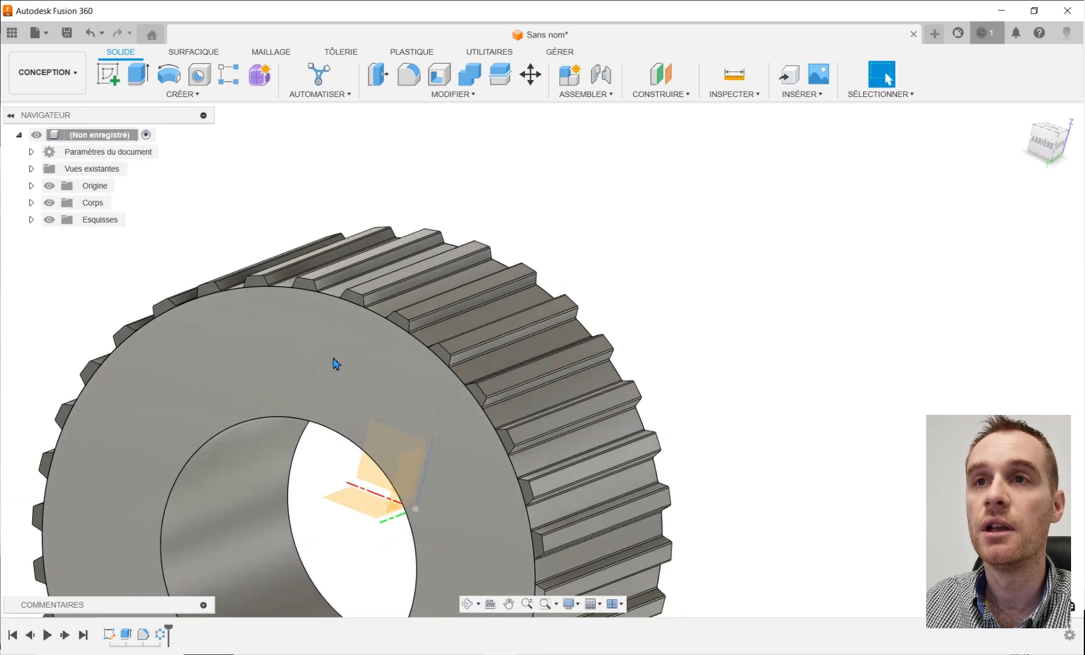
click(366, 337)
click(108, 74)
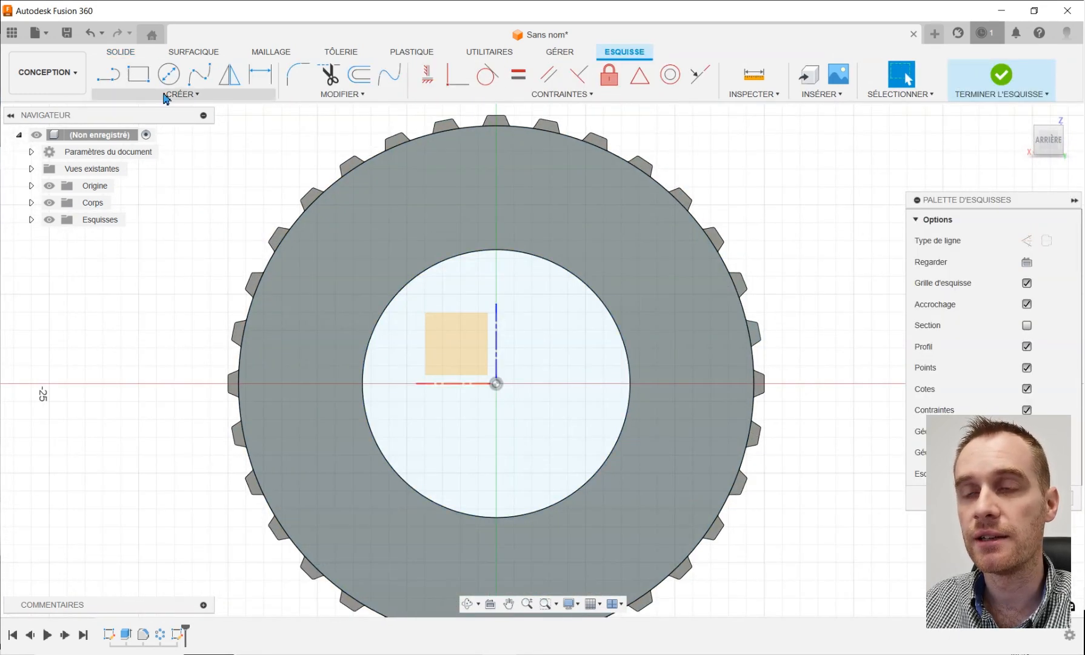
key(c)
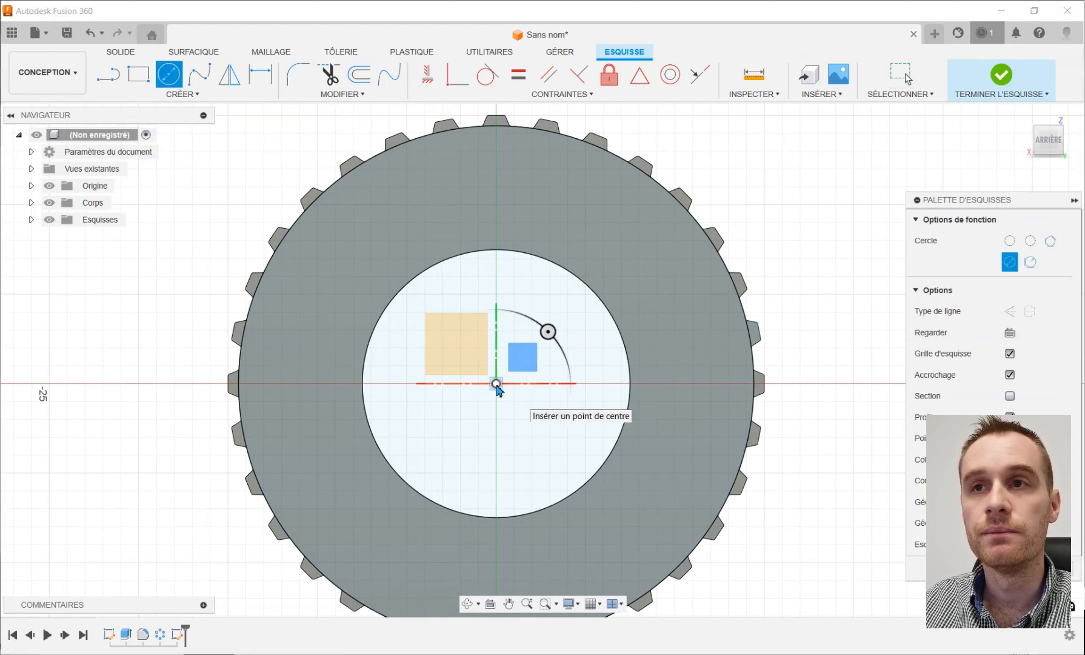
click(496, 383)
scroll(496, 383, down, 3)
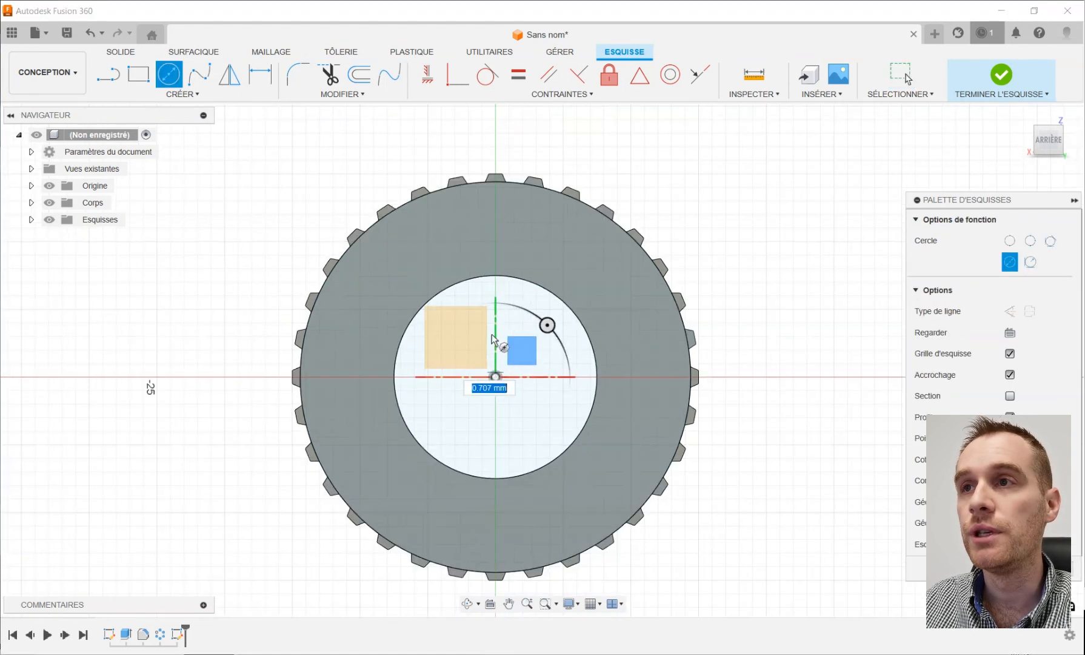
click(496, 165)
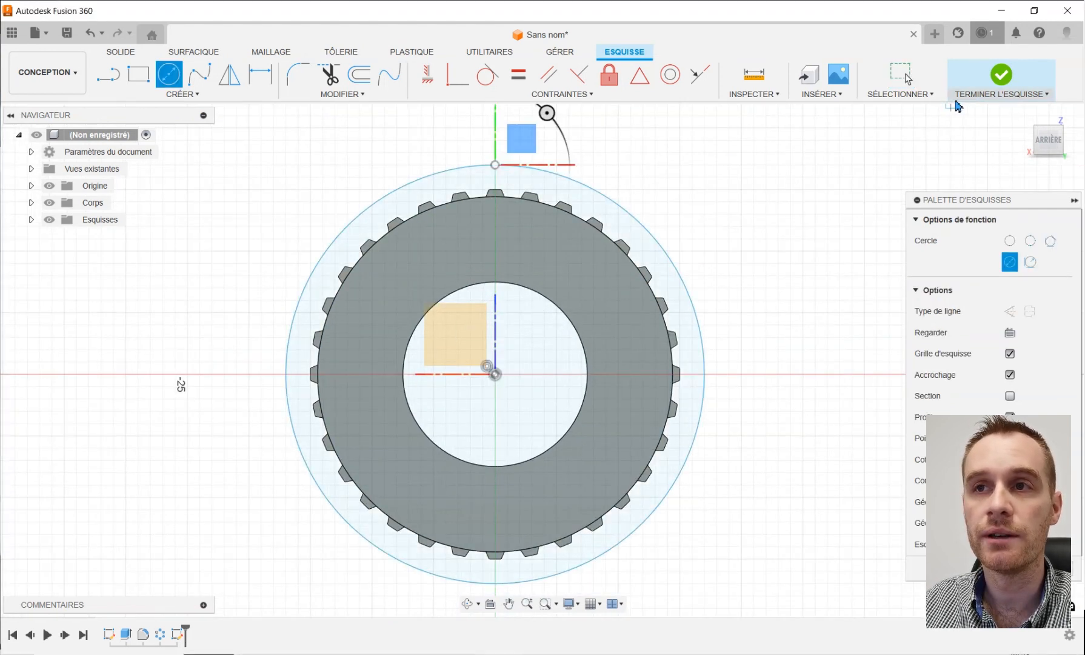
click(999, 80)
Step: Extrude the wheel face and the surrounding circle profile by -2 mm, joined to the body, to form a flange
click(488, 245)
scroll(490, 193, up, 3)
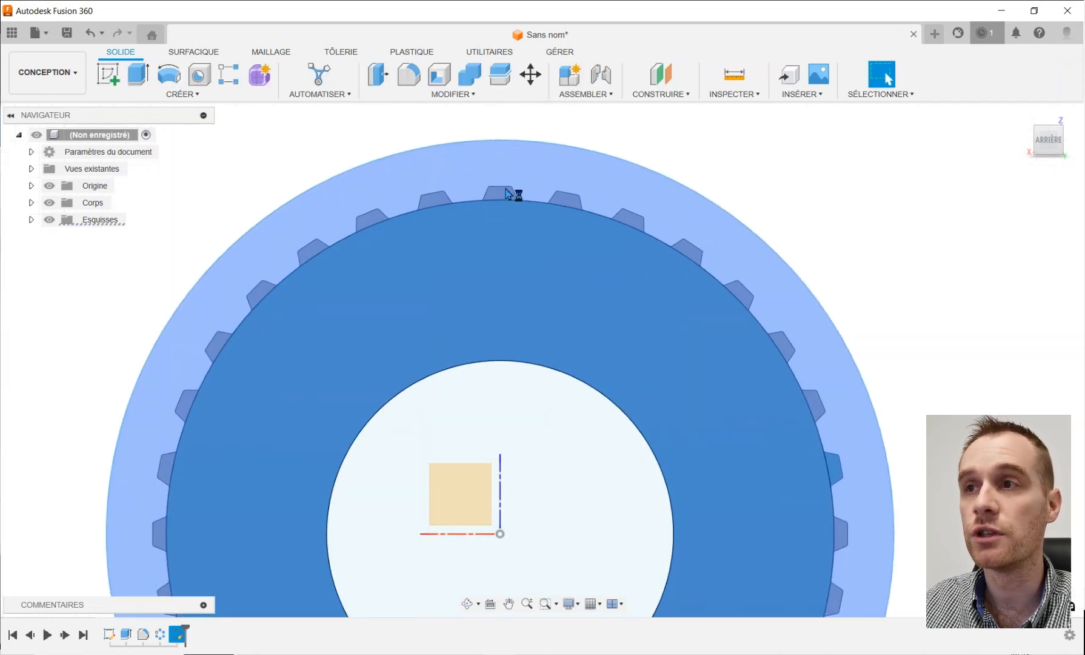
shift+middle_drag(622, 208, 236, 124)
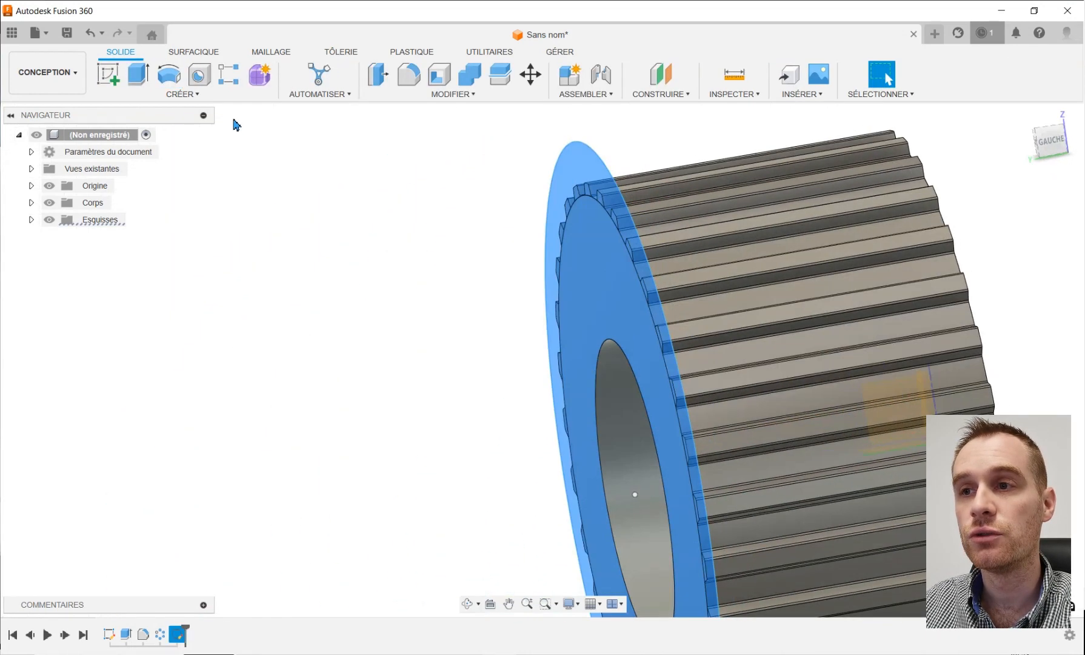
click(141, 77)
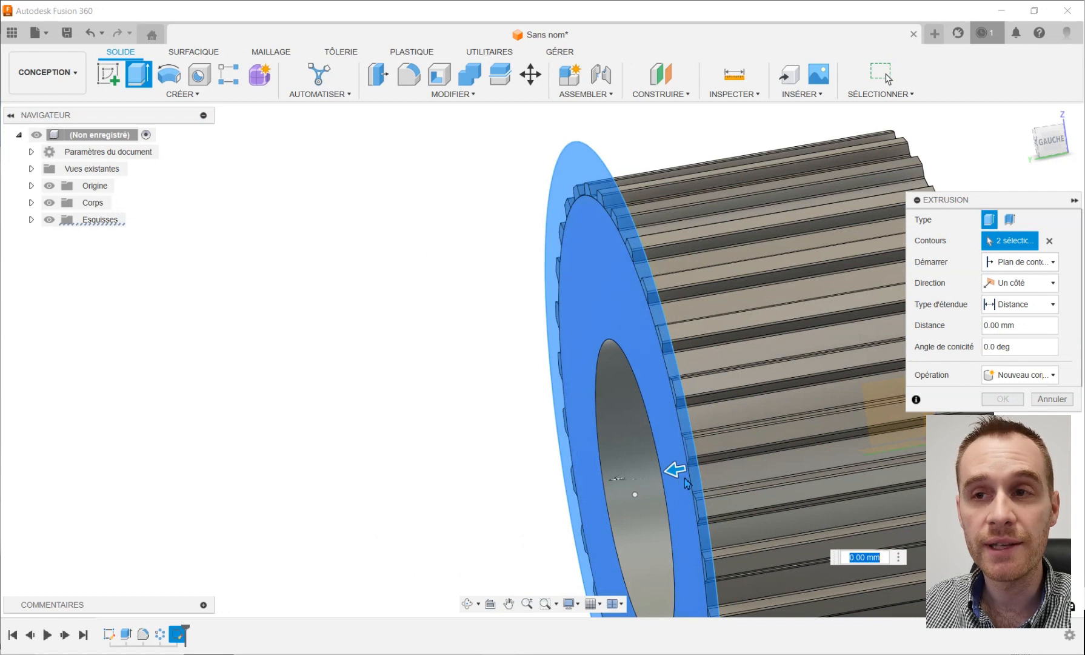
text(-2)
key(Return)
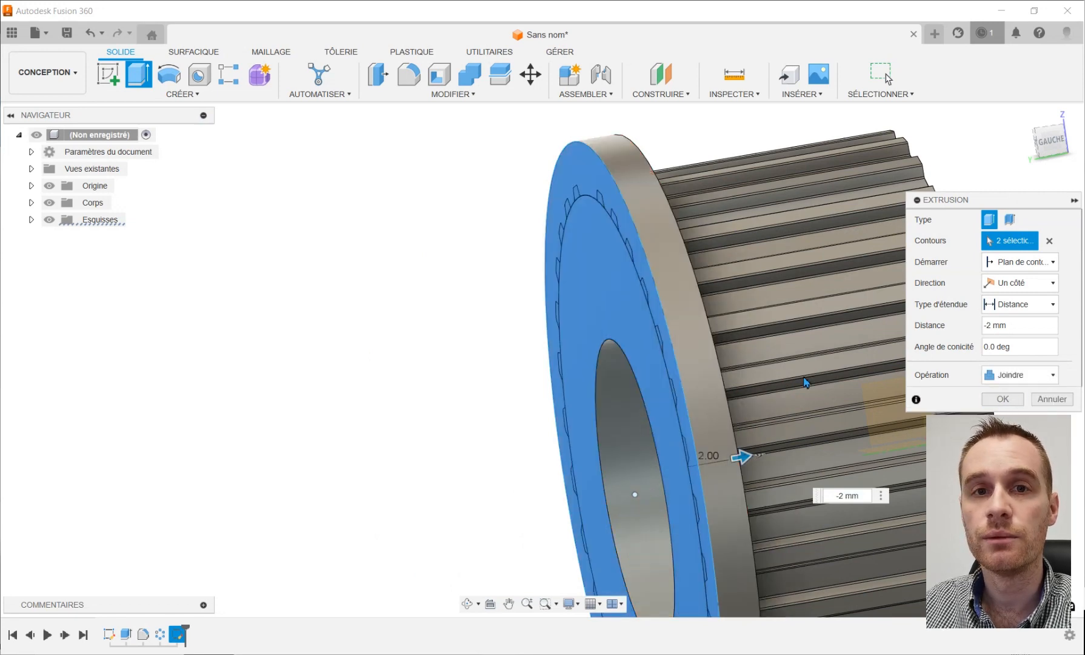
click(1003, 399)
Step: Sketch a 25 mm diameter circle centred on the origin on the flange's outer face and finish the sketch
mouse_move(664, 322)
shift+middle_down()
mouse_move(659, 305)
mouse_move(622, 306)
mouse_move(705, 340)
mouse_move(667, 310)
shift+middle_up()
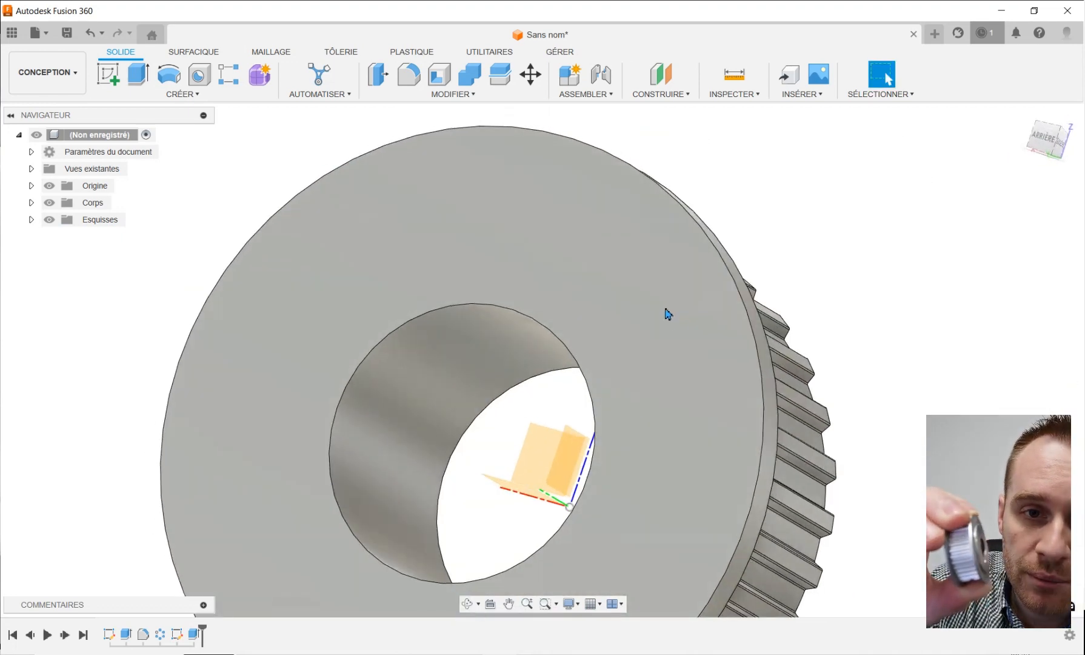
click(667, 311)
click(110, 75)
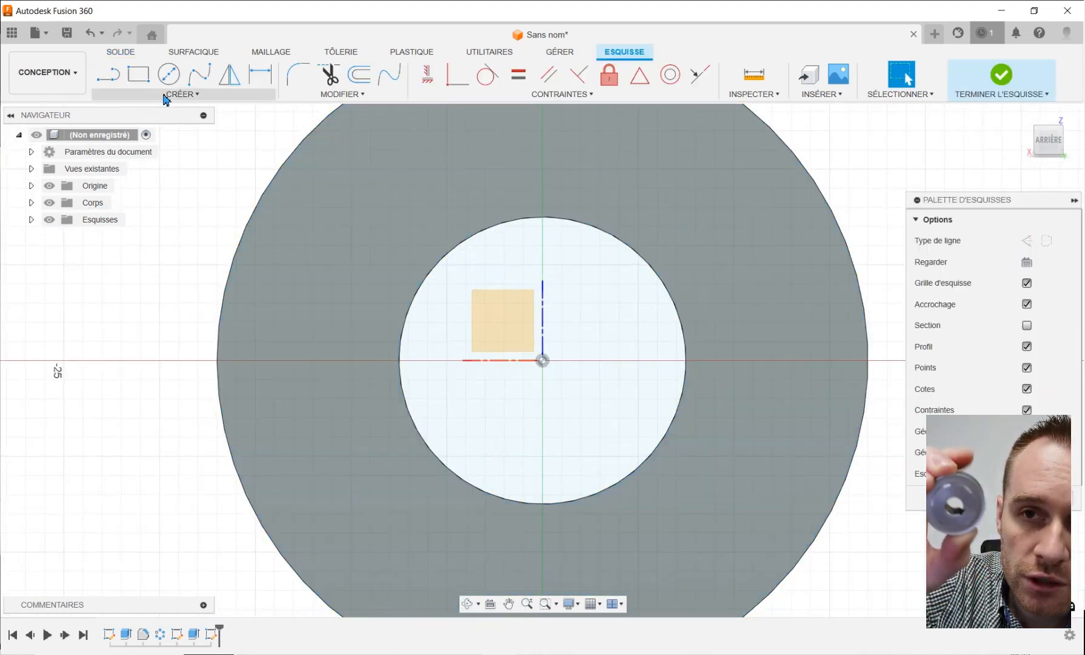
click(169, 74)
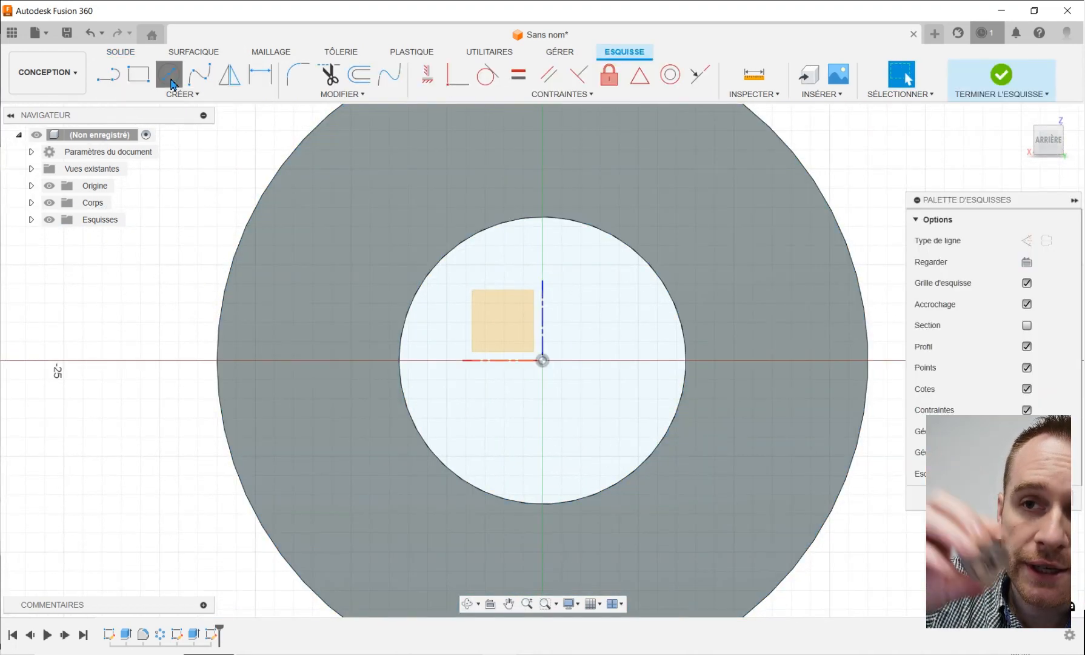
click(543, 361)
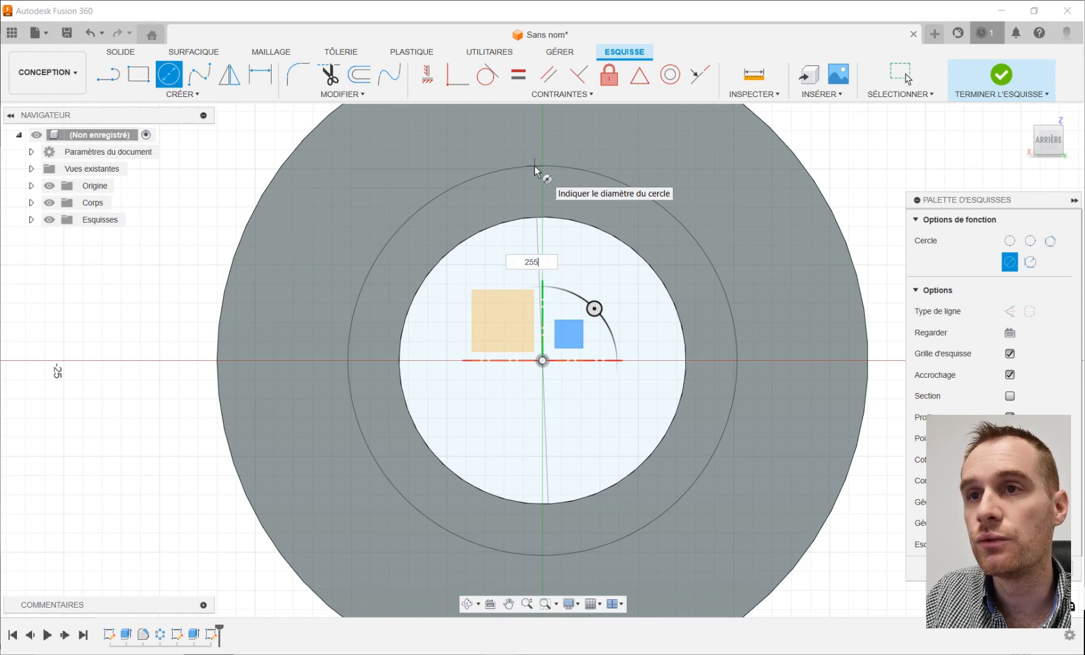
key(Escape)
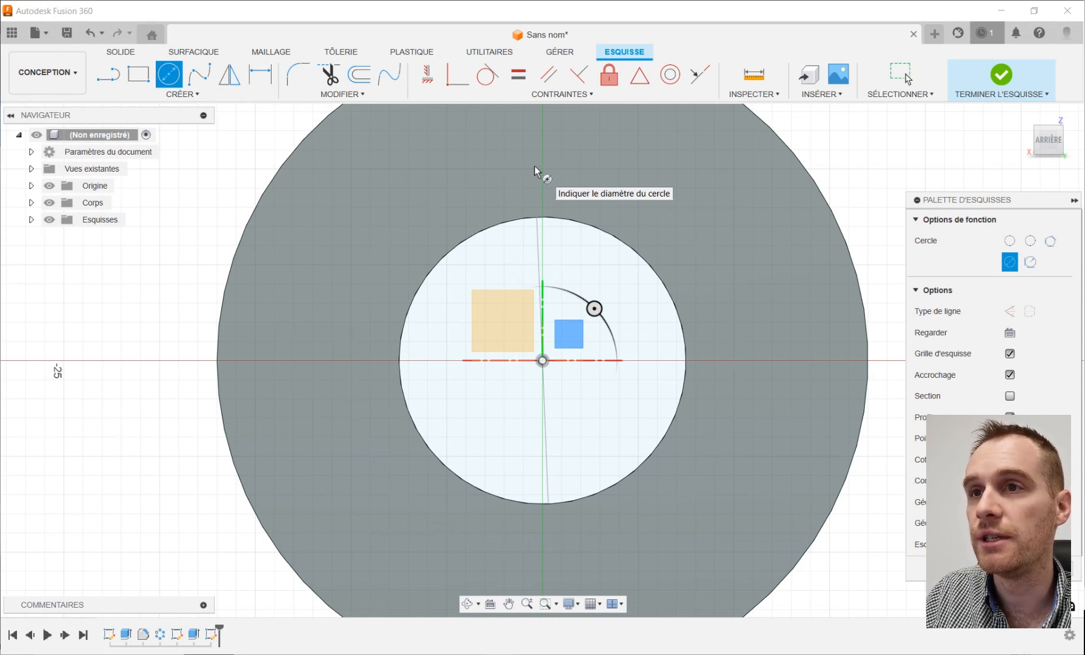
text(25)
key(Return)
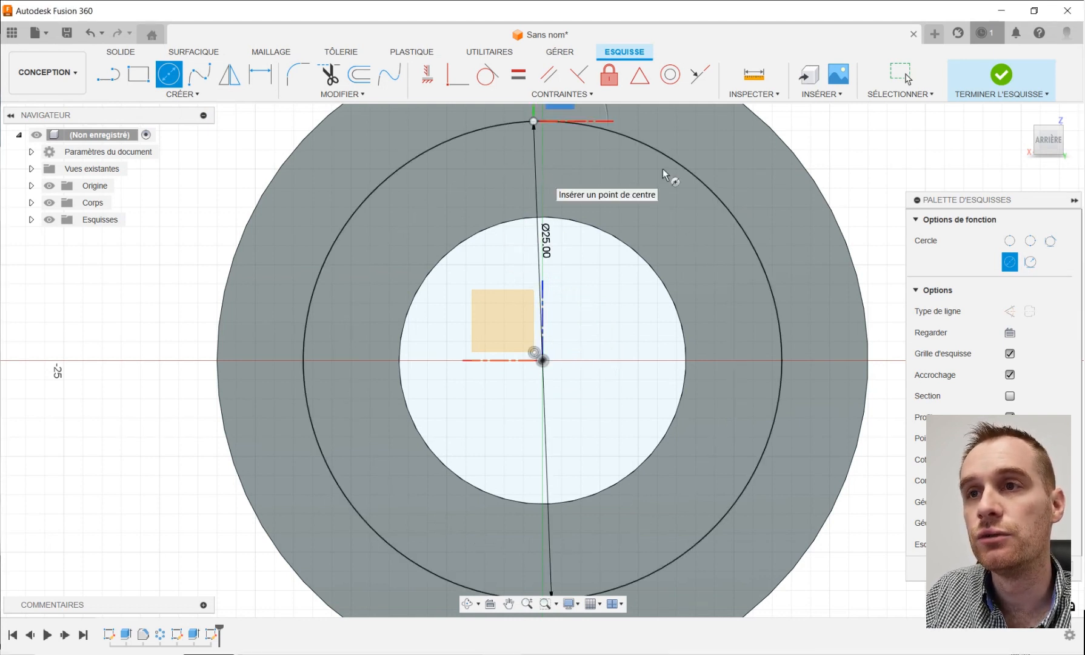
click(1001, 76)
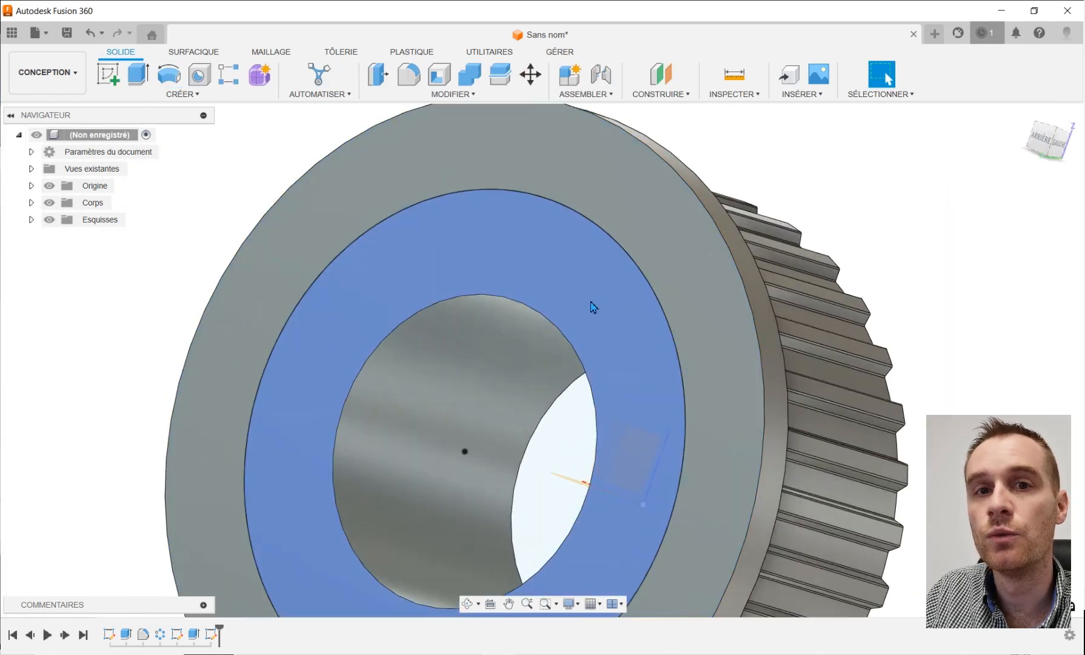
Step: Extrude the ring outside the 25 mm circle by -1 mm to cut a step into the flange's outer face
click(643, 243)
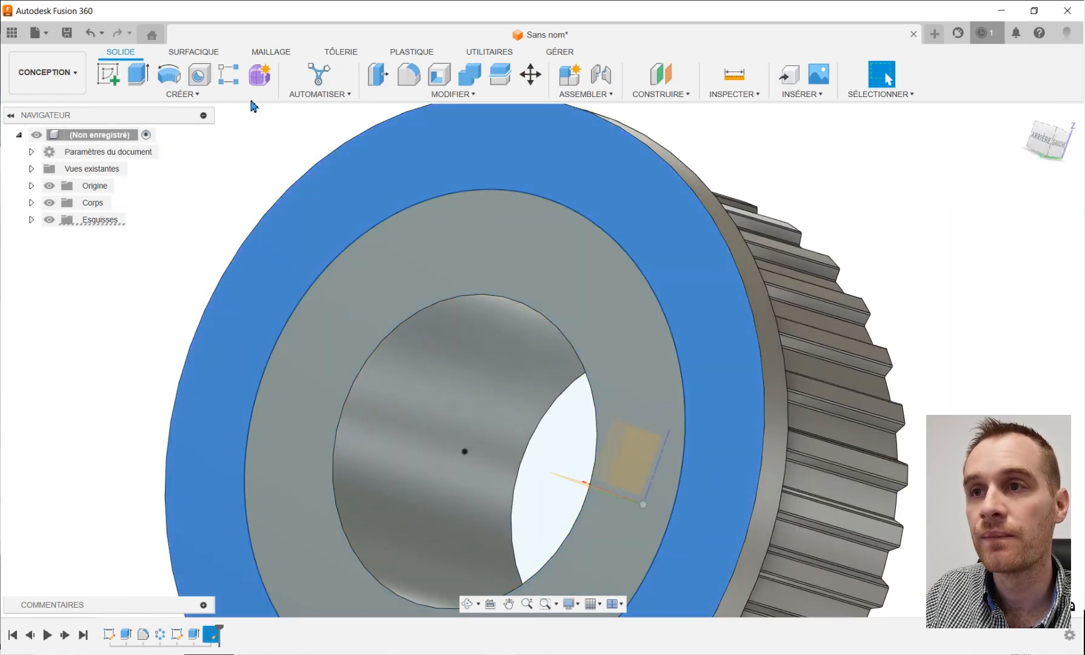
click(143, 76)
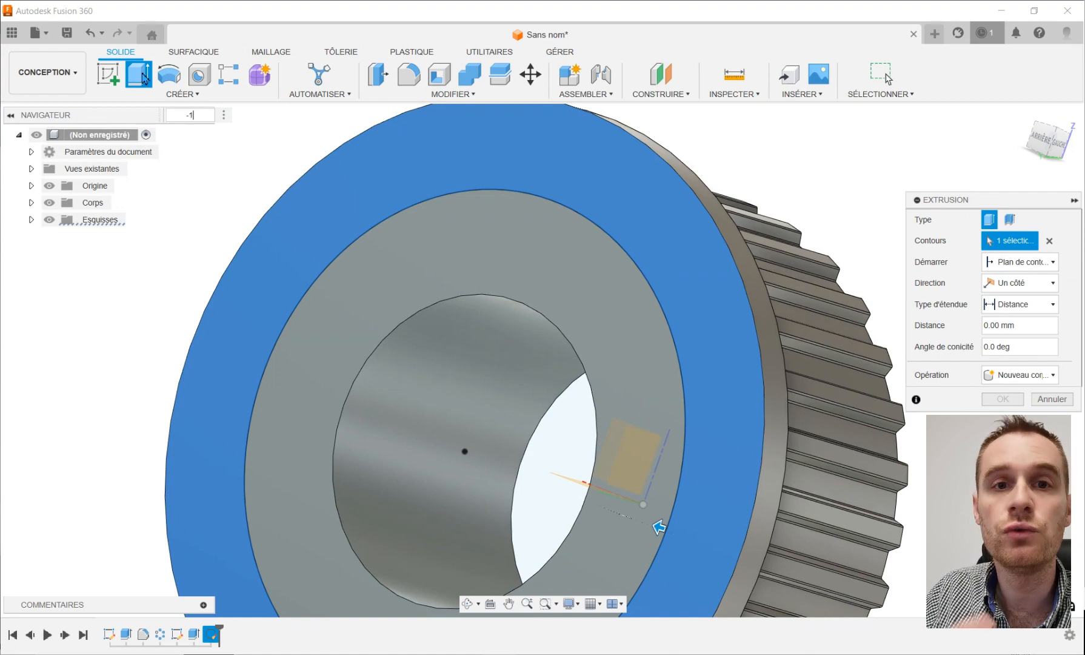
key(Return)
mouse_move(303, 298)
shift+middle_down()
mouse_move(553, 235)
mouse_move(512, 238)
mouse_move(461, 273)
shift+middle_up()
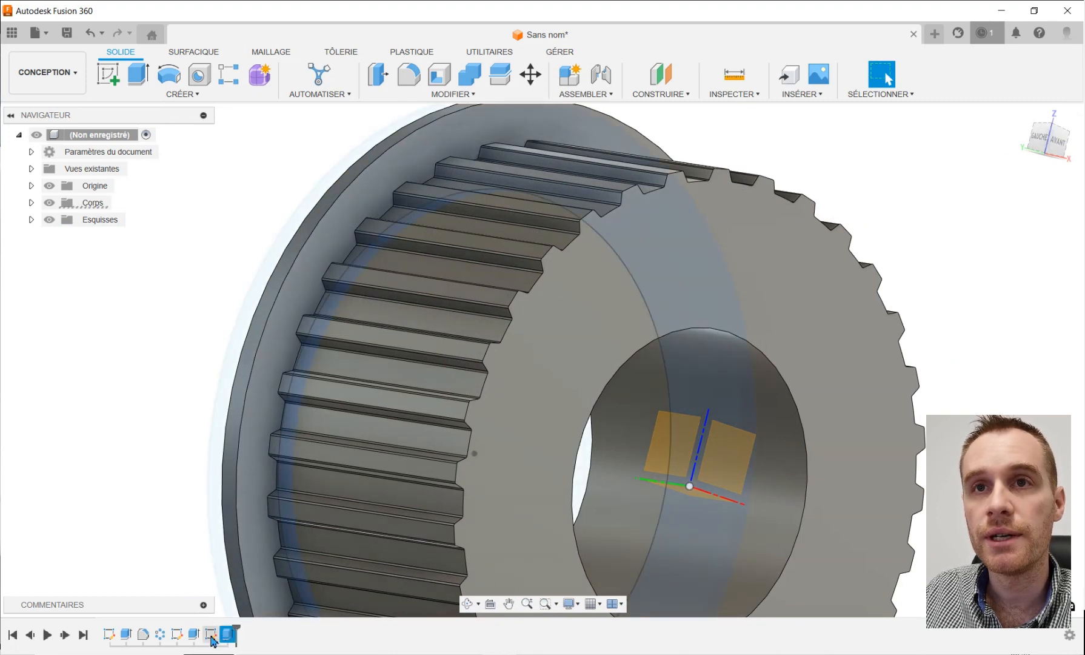
scroll(303, 425, down, 3)
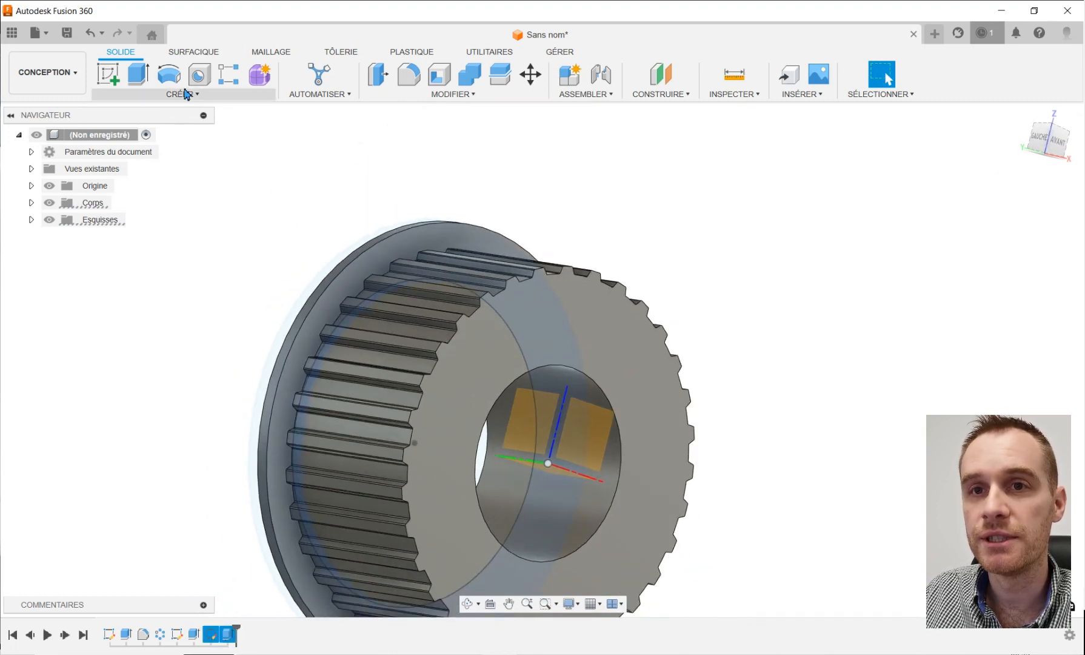
click(182, 95)
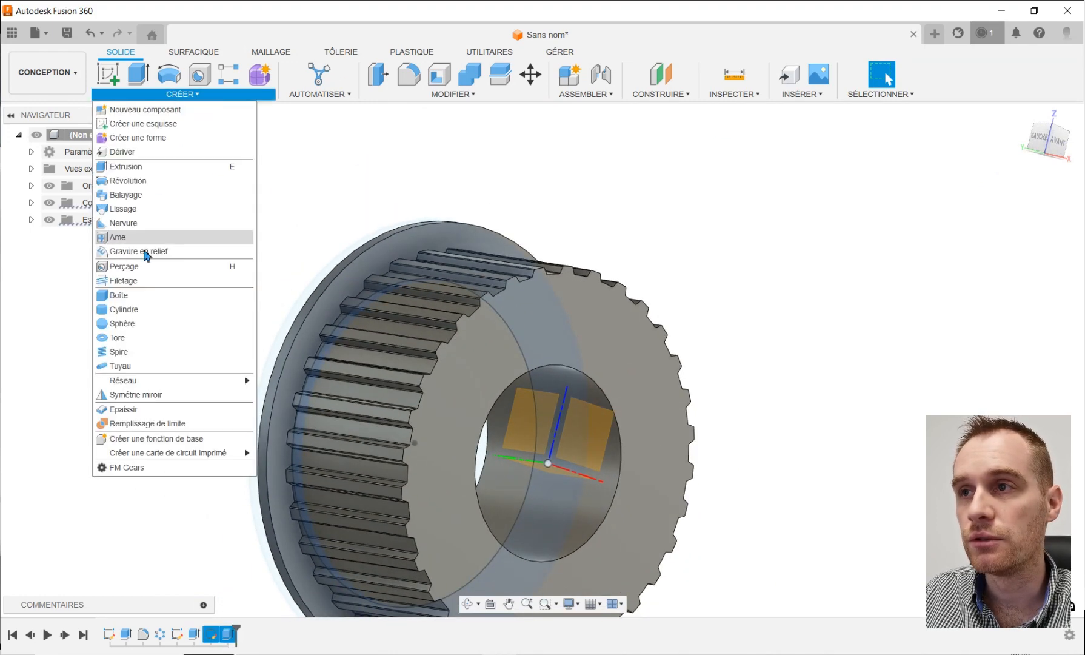
click(148, 395)
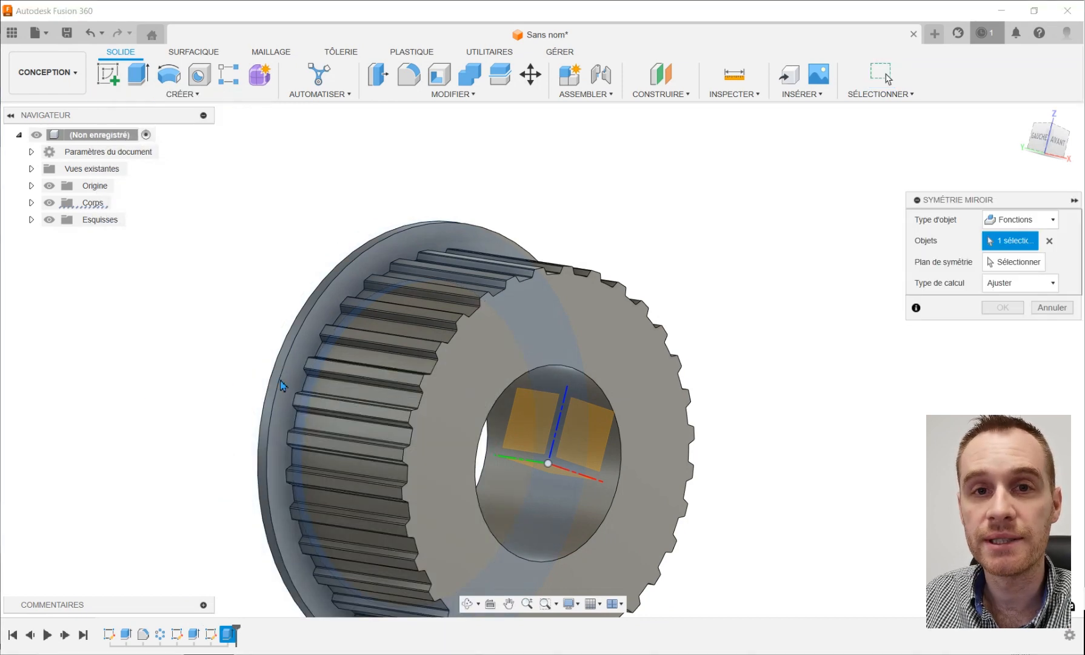
click(1001, 261)
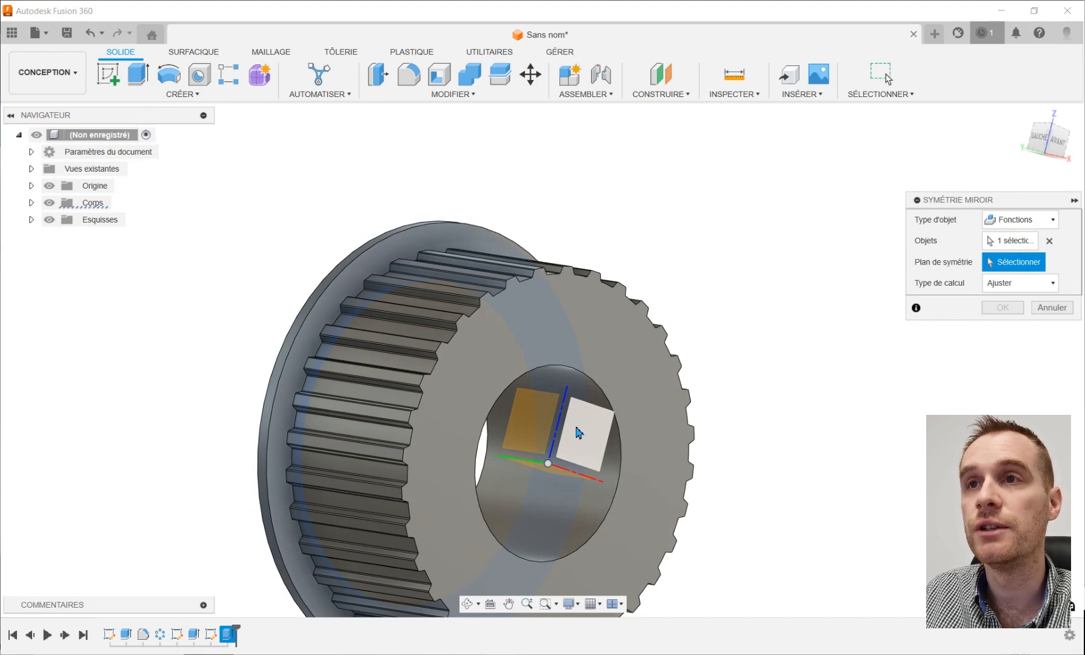
shift+middle_drag(577, 432, 634, 451)
click(1051, 307)
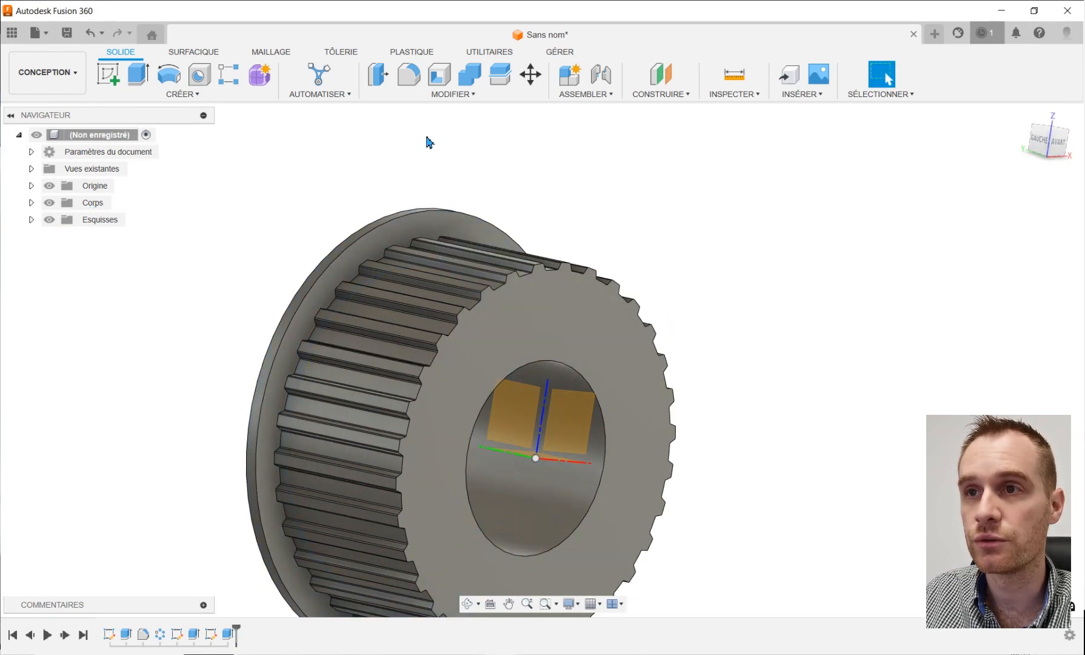
shift+middle_drag(429, 142, 450, 113)
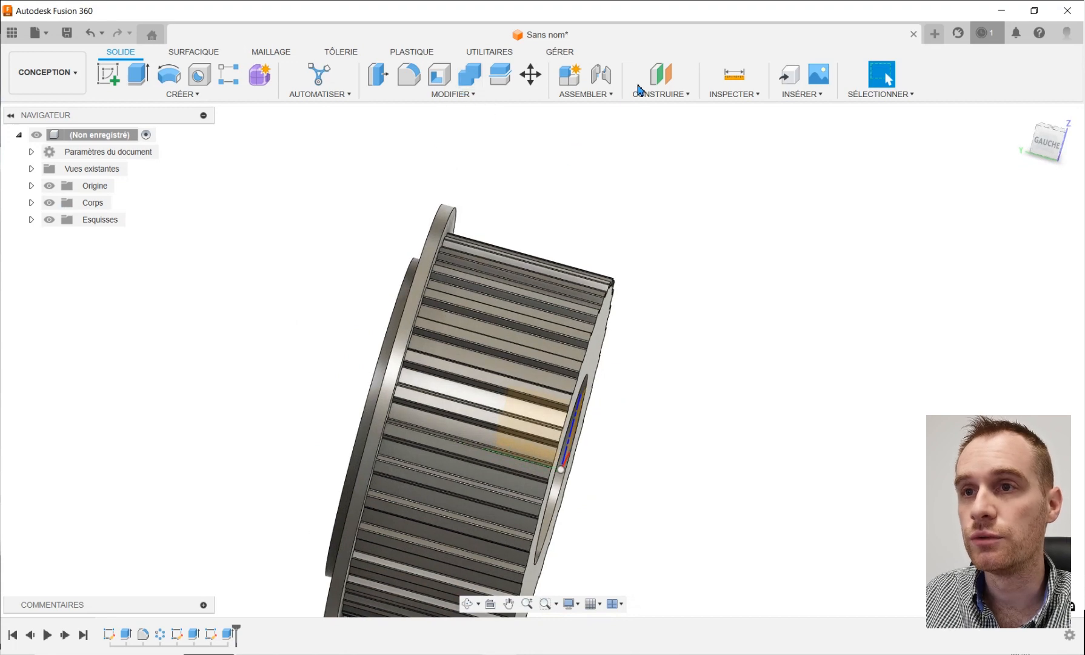
click(659, 74)
shift+middle_drag(652, 158, 585, 280)
click(485, 374)
click(1008, 286)
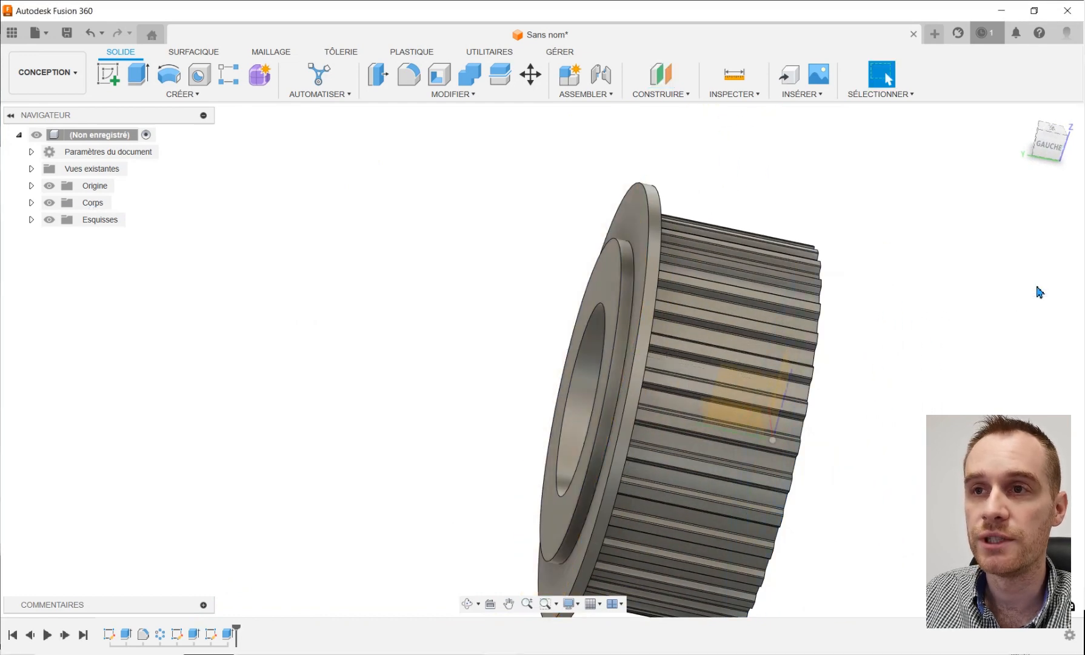
Step: Create a midplane between the stepped flange's raised outer face and the wheel's opposite toothed end face
click(674, 94)
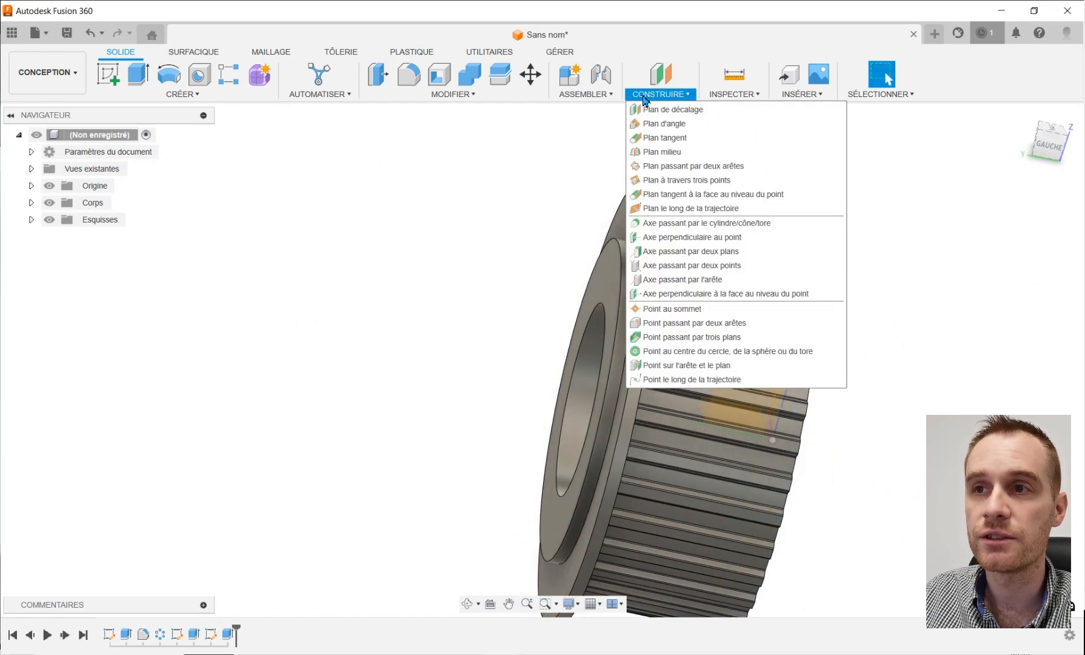
click(696, 151)
click(618, 290)
shift+middle_drag(619, 290, 735, 235)
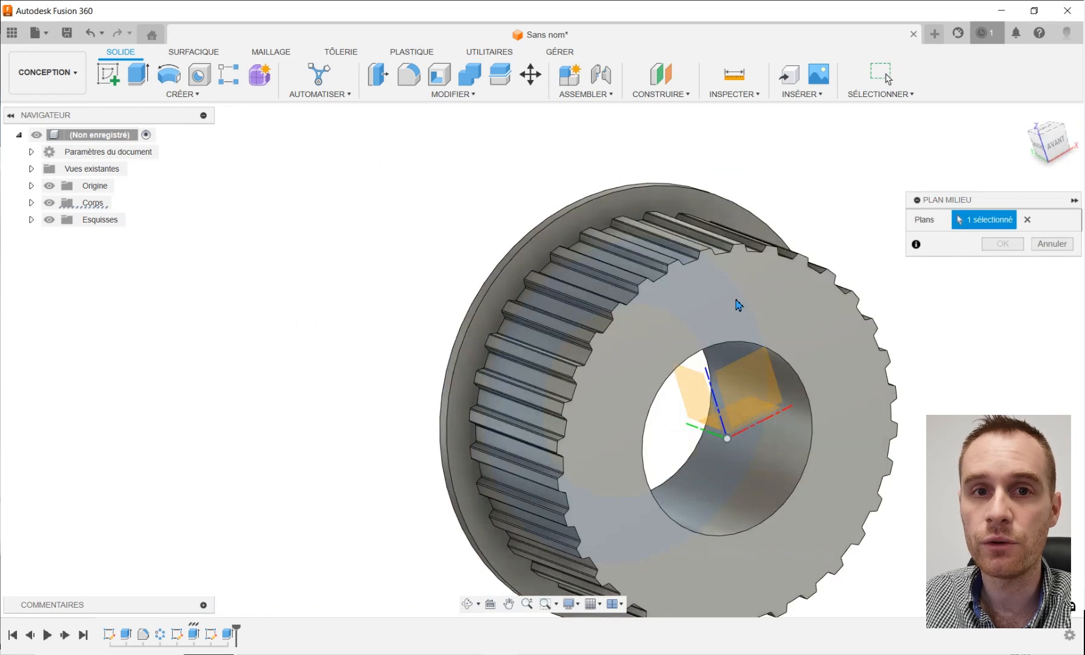
click(734, 236)
click(1002, 244)
Step: Mirror the flange extrusion and its step cut as features across the midplane, with the compute option set to Adjust
shift+middle_drag(758, 340, 704, 303)
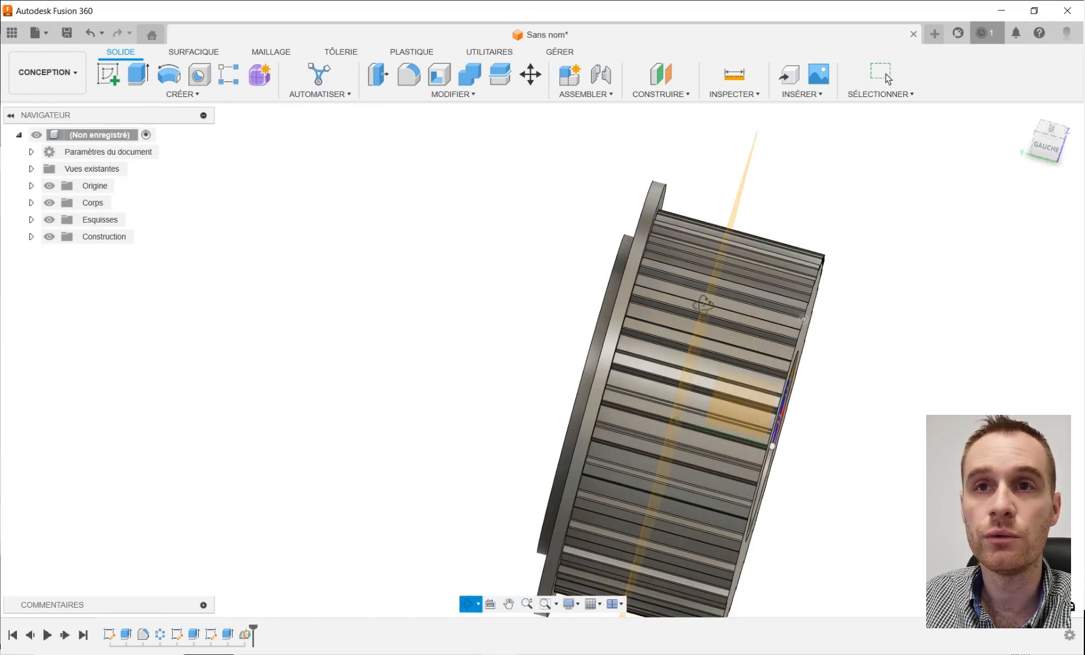
click(228, 634)
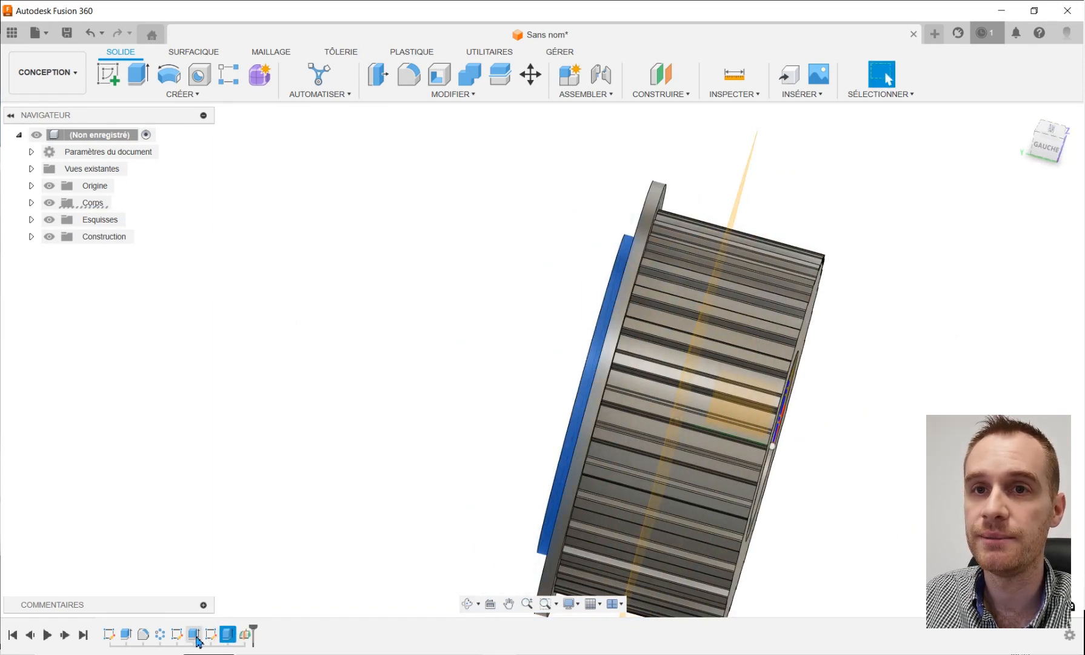
ctrl+click(194, 634)
click(184, 94)
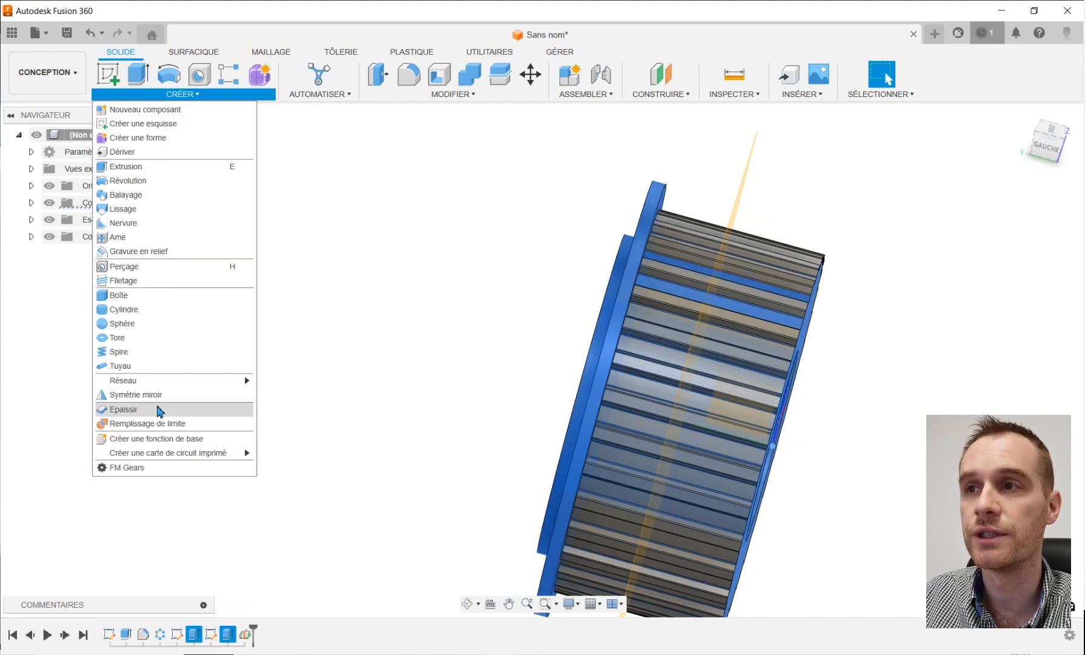
click(157, 395)
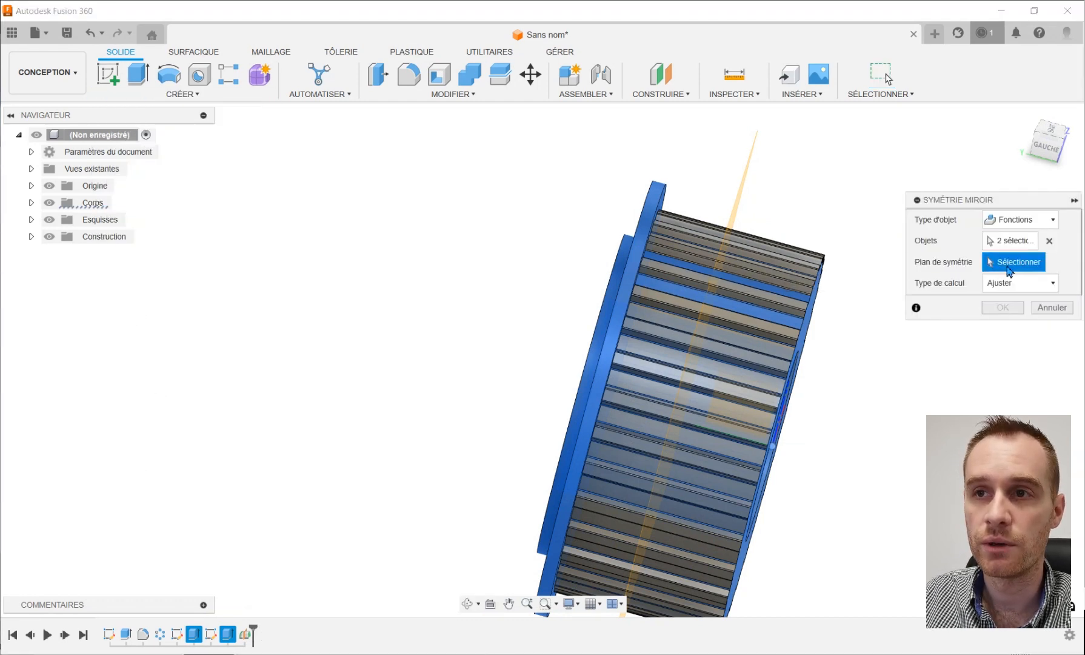
shift+middle_drag(1010, 270, 752, 209)
click(746, 206)
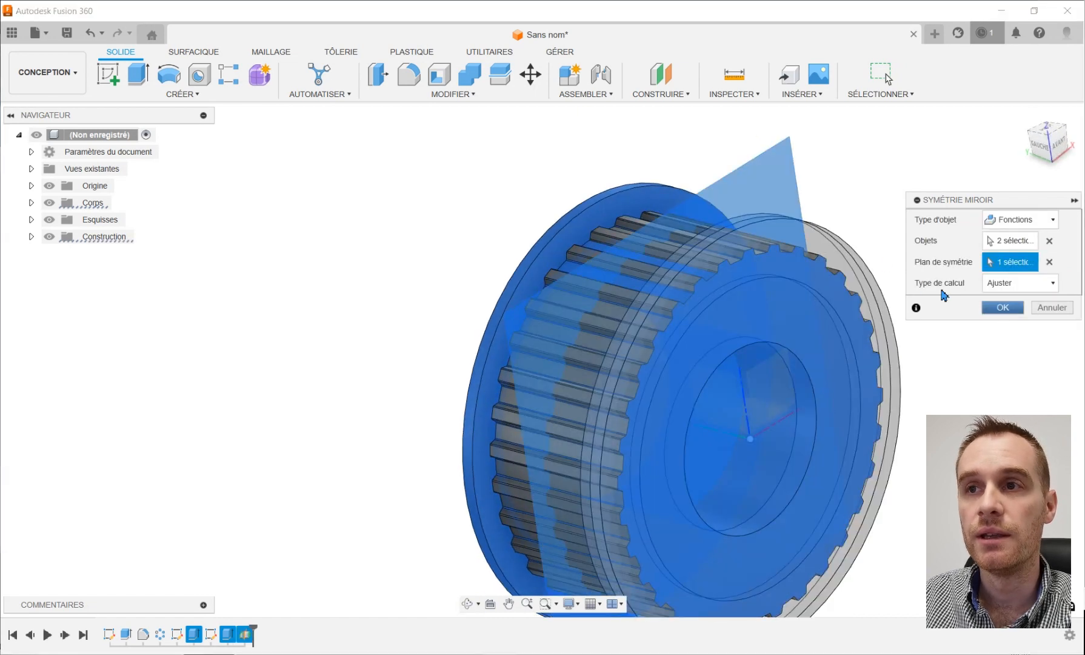
click(1003, 307)
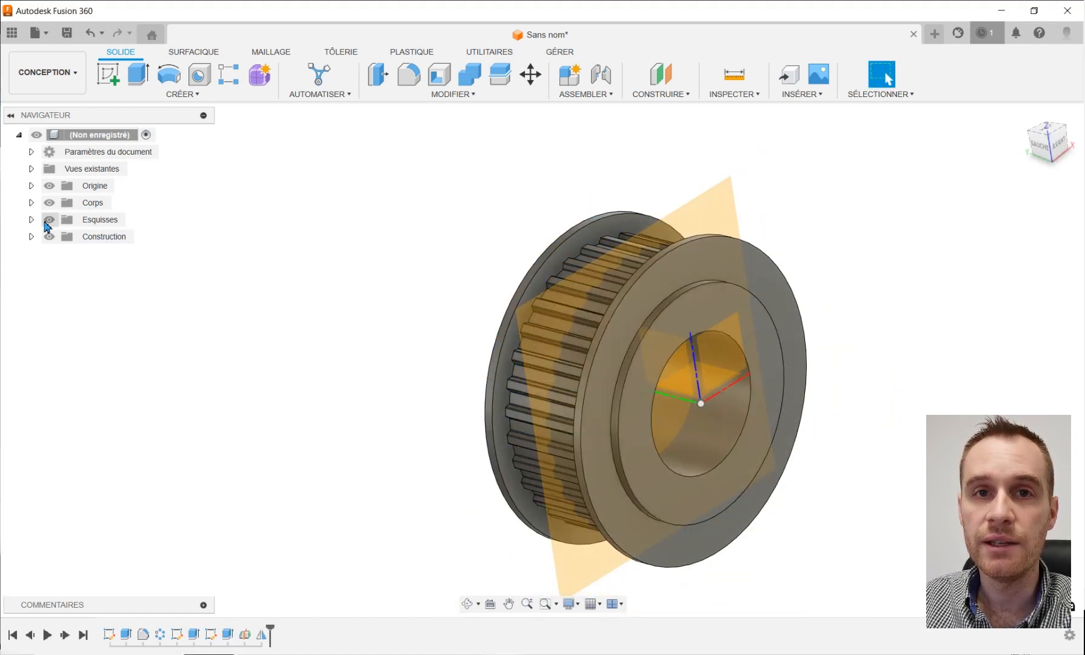
Step: Hide the construction plane, the sketches and the origin so that only the pulley body is shown
click(49, 236)
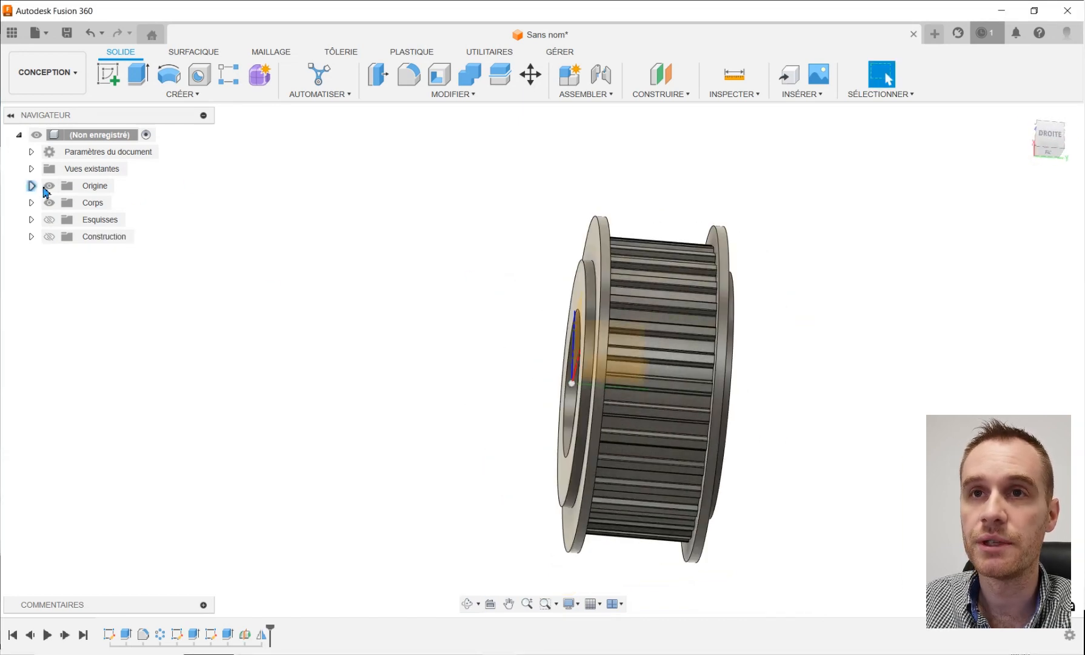
shift+middle_drag(325, 300, 629, 318)
click(630, 318)
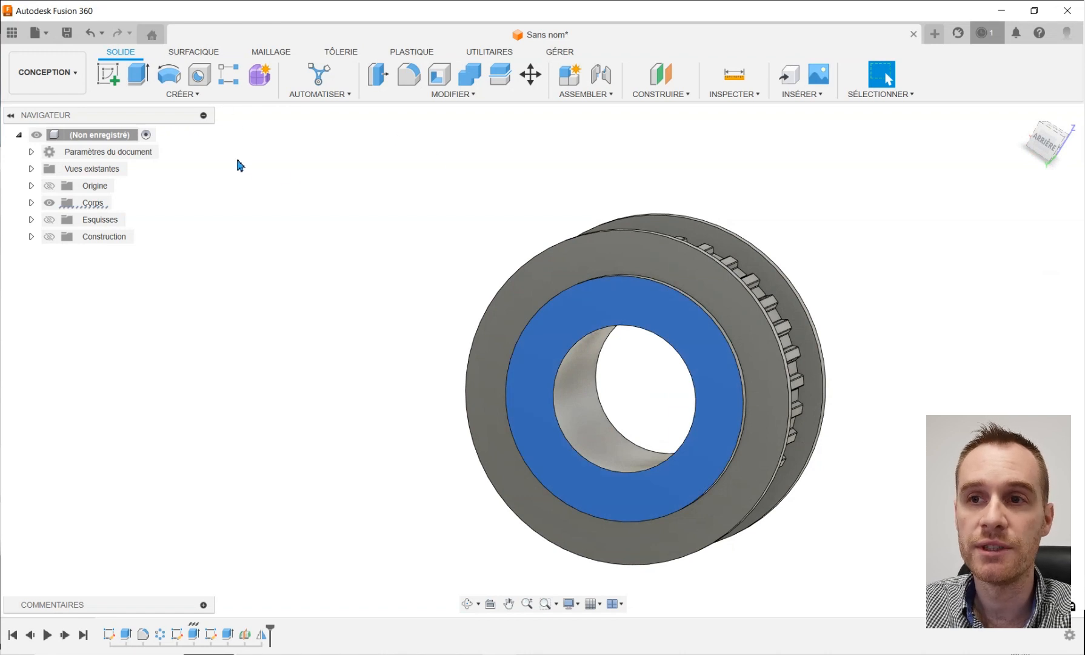
click(410, 410)
shift+middle_drag(410, 411, 312, 457)
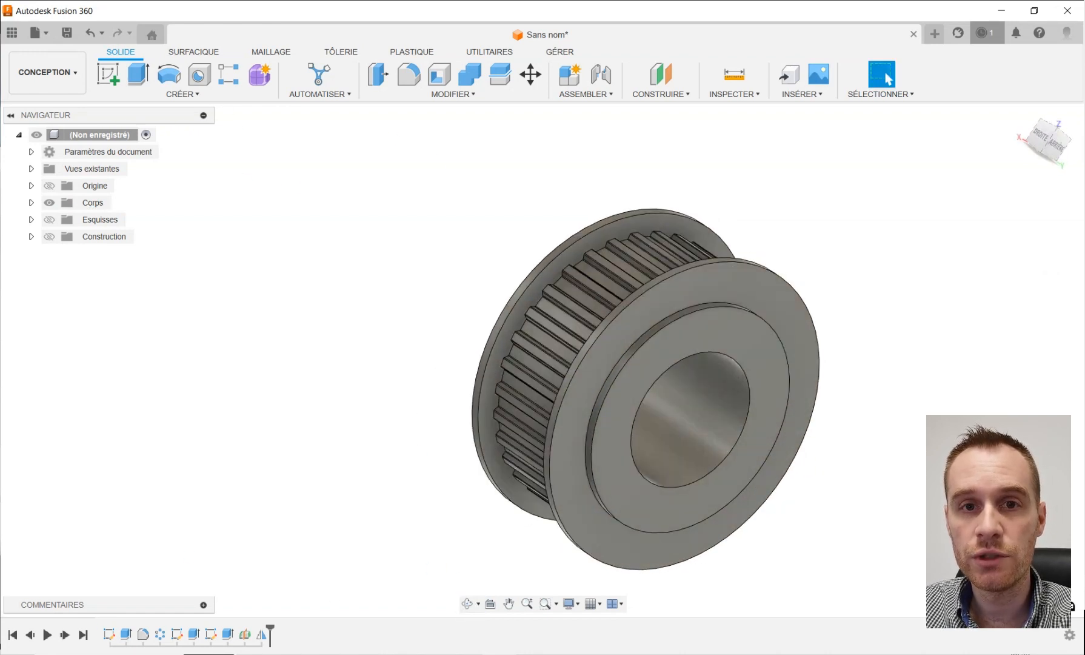
Step: Offset the raised ring face around the bore on one flange by -1 mm to make it flush with the flange
shift+middle_drag(388, 346, 571, 353)
click(576, 357)
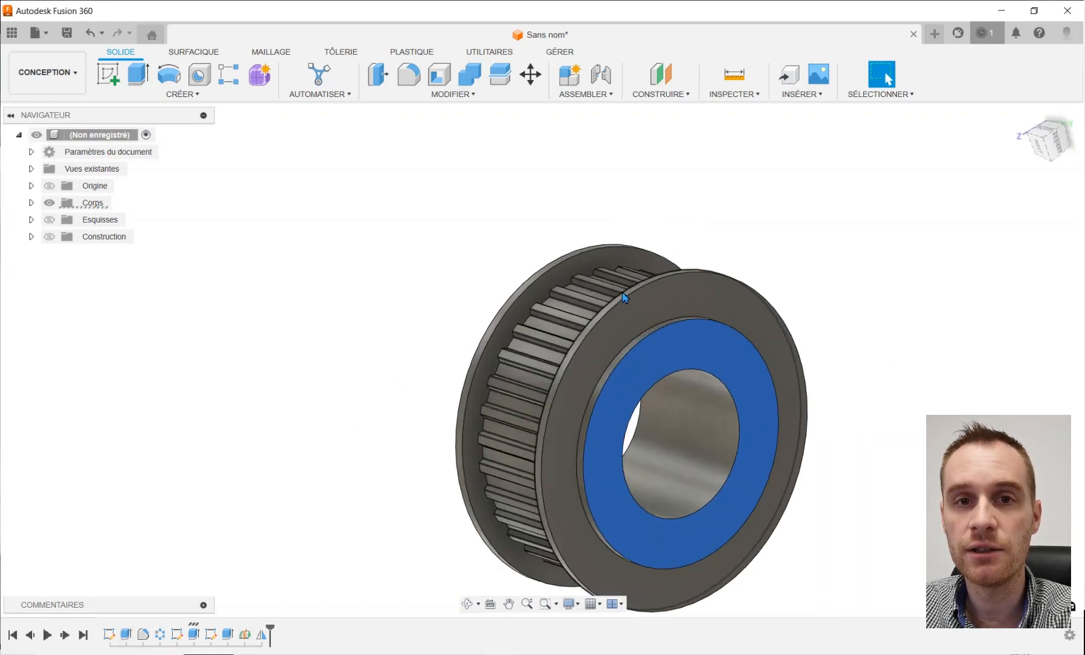
scroll(624, 297, up, 3)
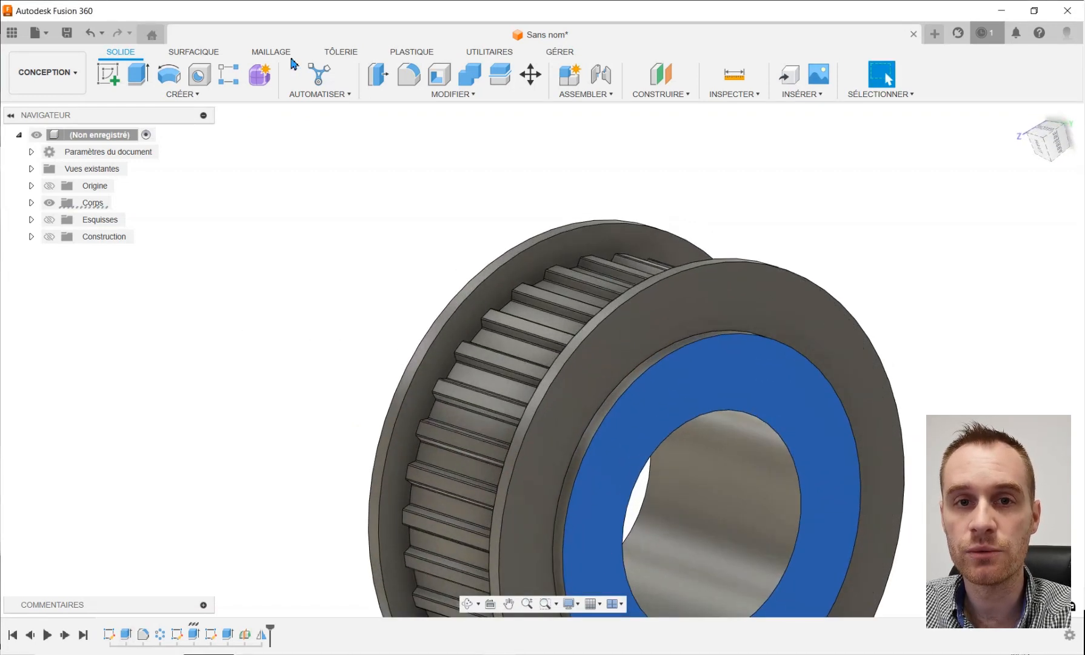
click(386, 86)
scroll(730, 384, up, 3)
drag(640, 410, 629, 409)
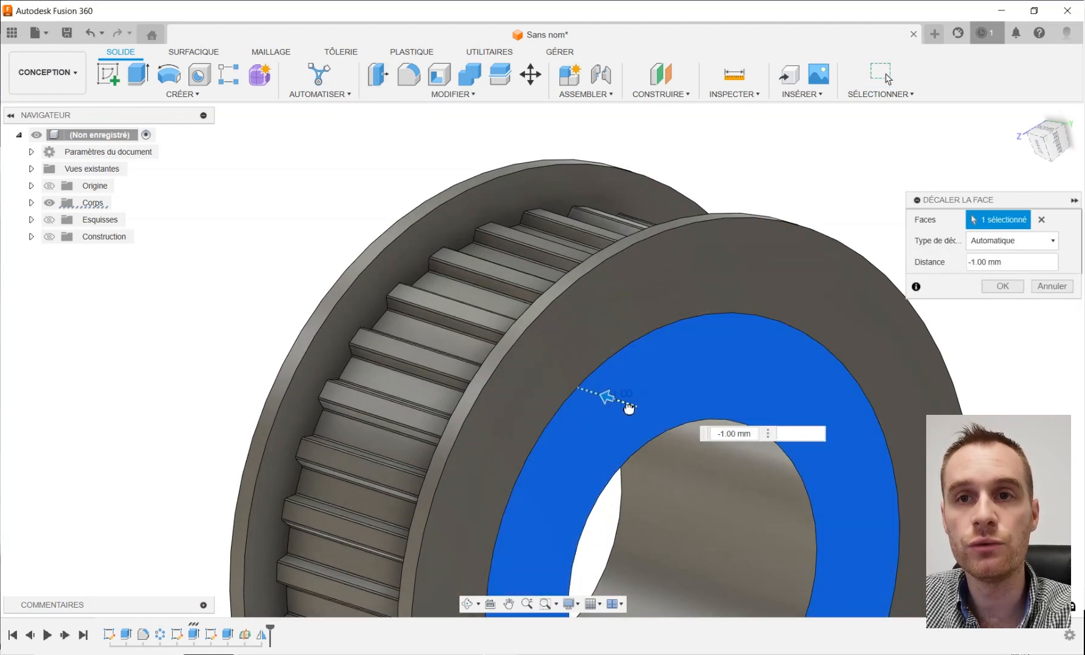
click(1001, 287)
Step: Sketch a three-line keyway outline about 4.2 mm wide on the flat flange face, starting and ending on the bore's edge
shift+middle_drag(997, 298, 907, 290)
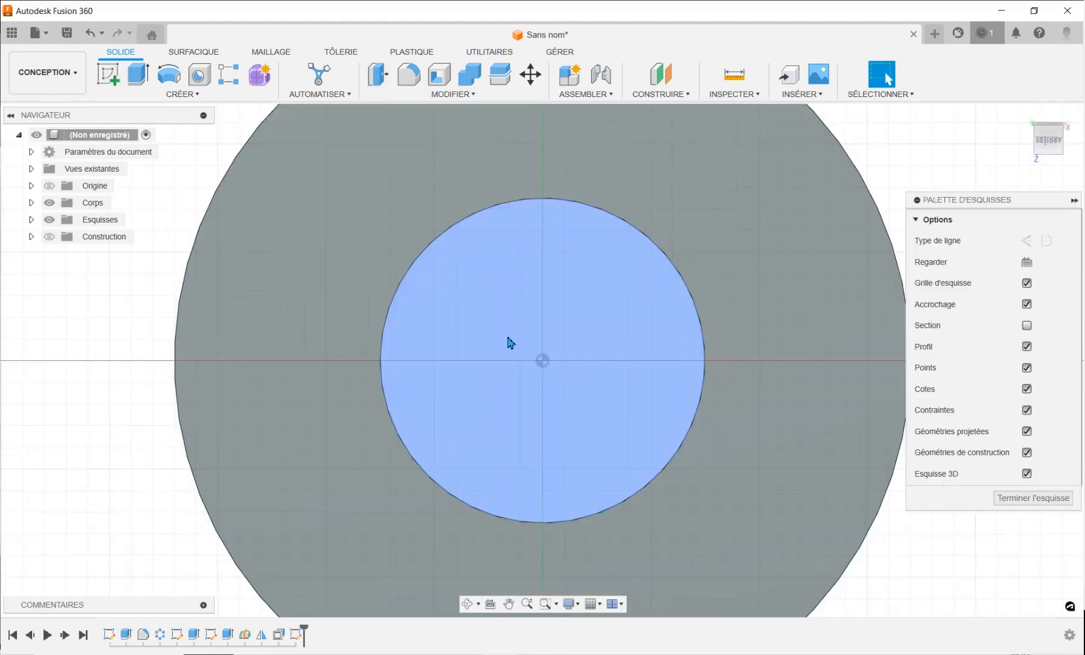
middle_drag(508, 342, 542, 419)
scroll(545, 279, up, 2)
key(l)
click(528, 284)
click(528, 214)
click(658, 213)
click(659, 291)
Step: Dimension the keyway outline with a 2.5 mm value and extrude its profile as a cut through the pulley
key(d)
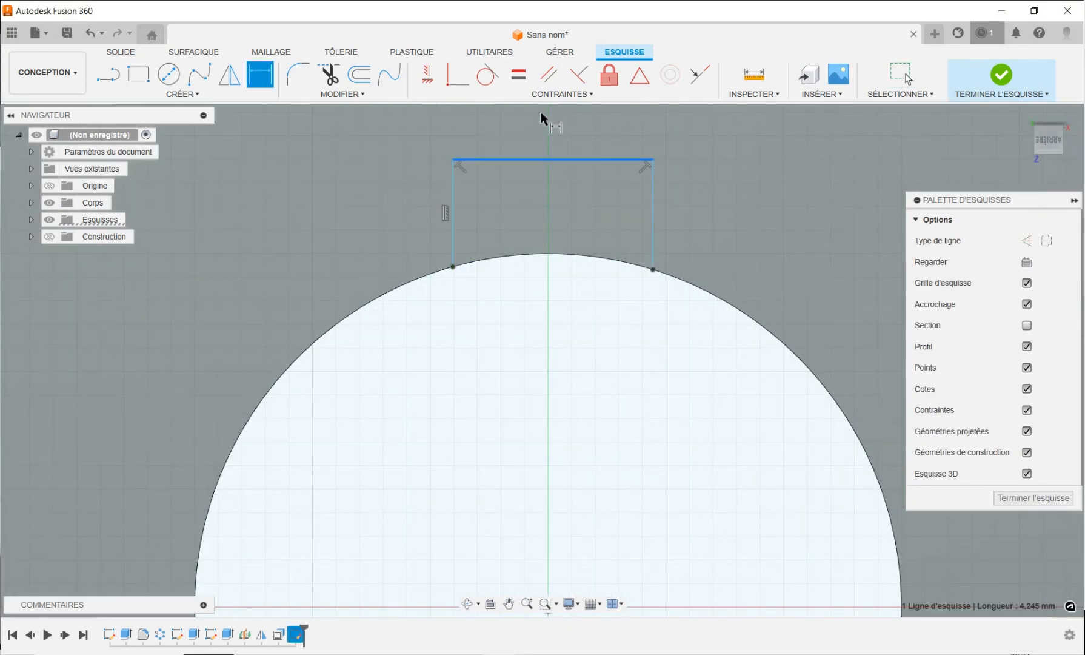
click(535, 433)
click(580, 539)
text(2.5)
key(Return)
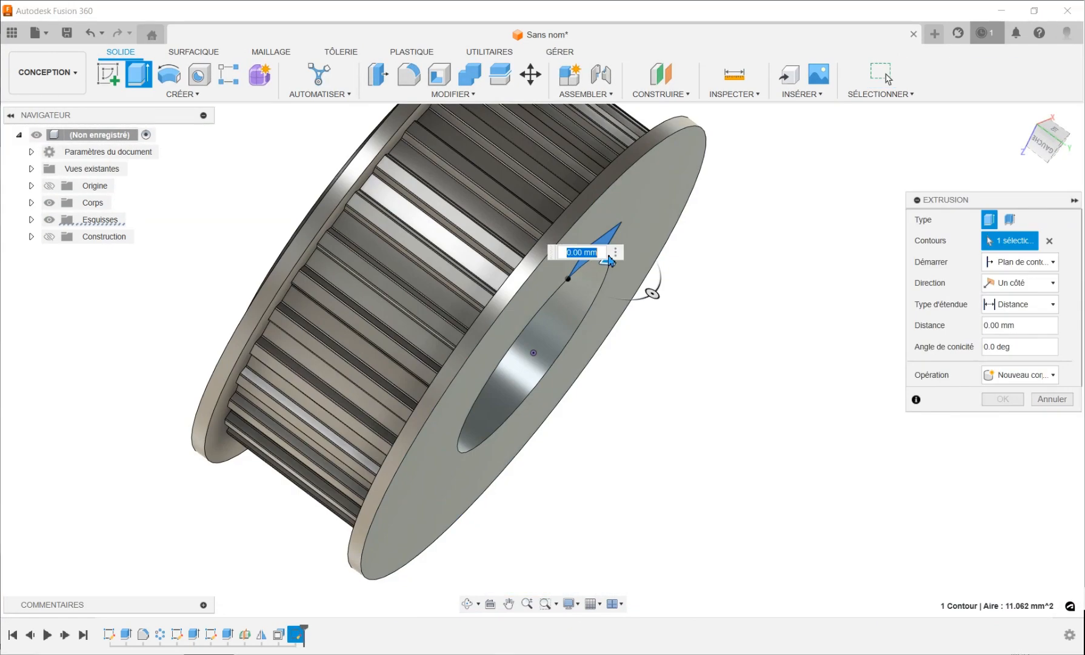
key(Return)
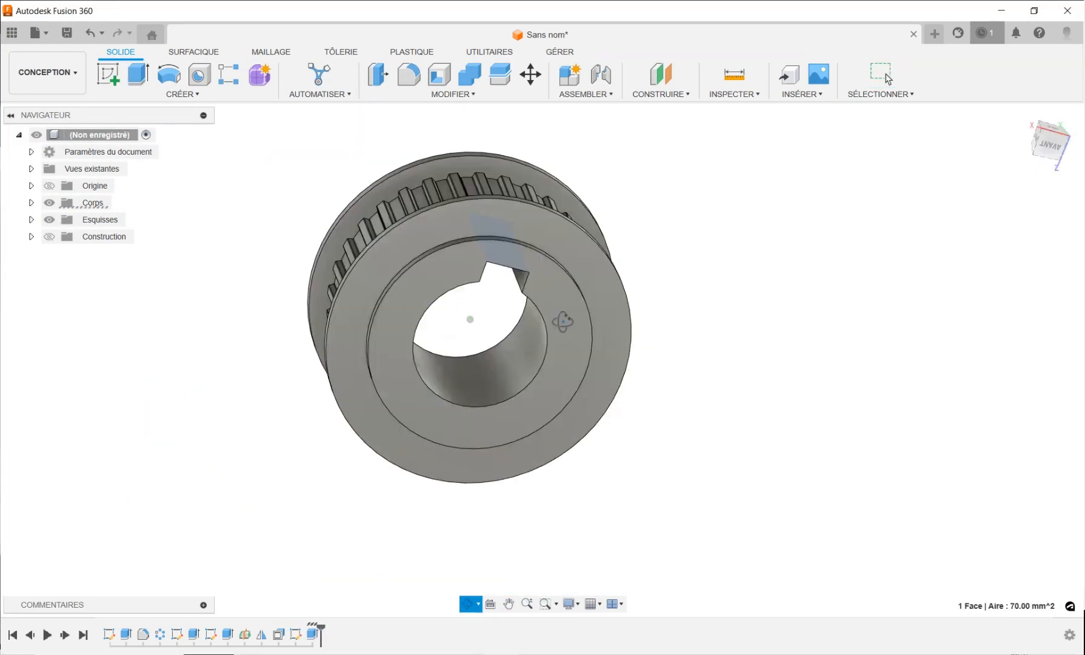